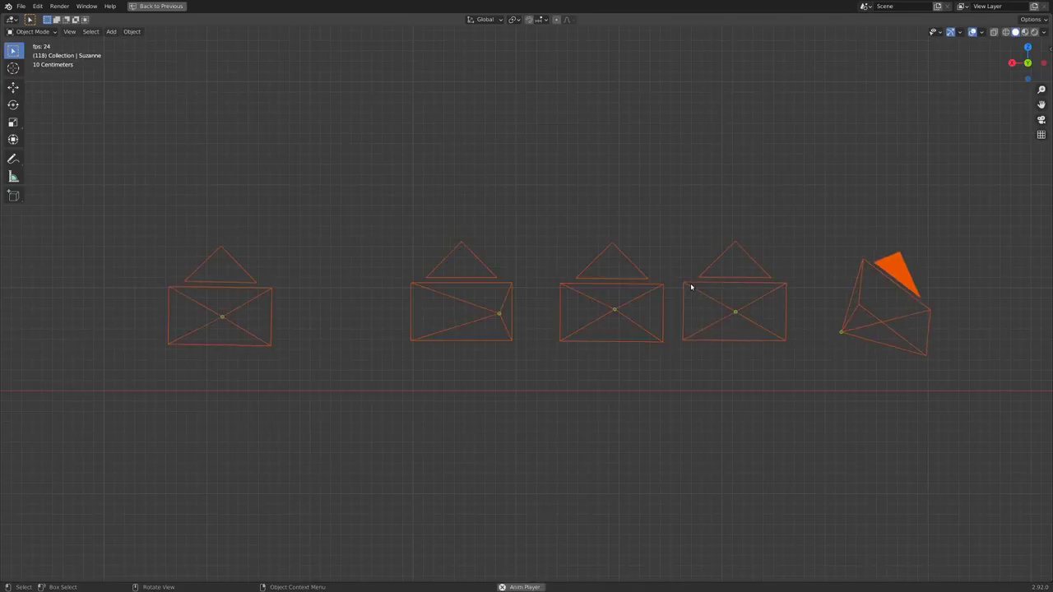
Orbit to a tilted view of the solved cameras and box-select the camera row.
{"action": "middle_click_drag", "start_coordinate": [511, 274], "coordinate": [568, 338]}
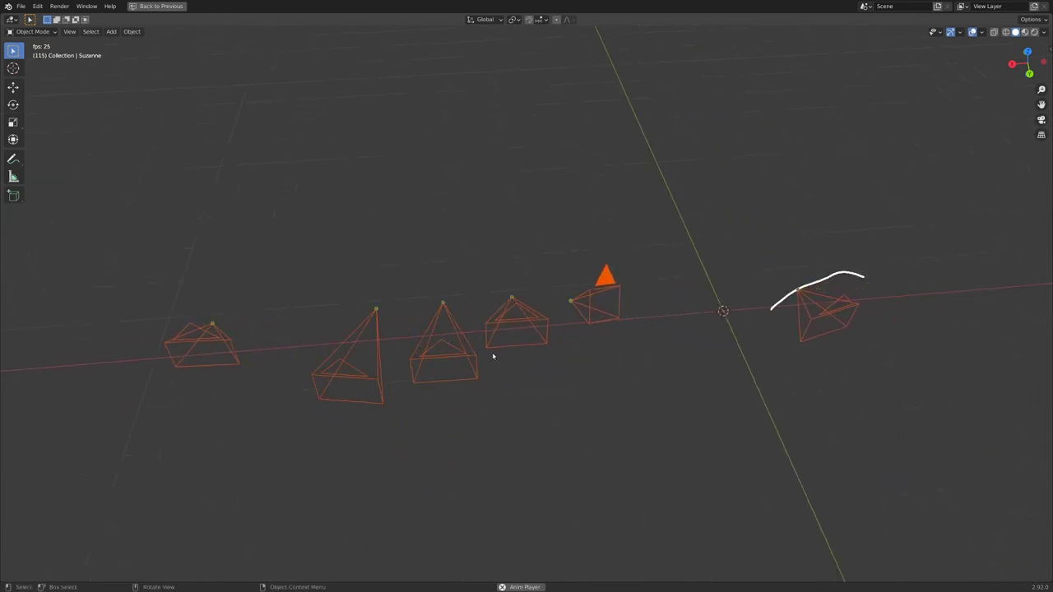
{"action": "middle_click_drag", "start_coordinate": [493, 356], "coordinate": [556, 278]}
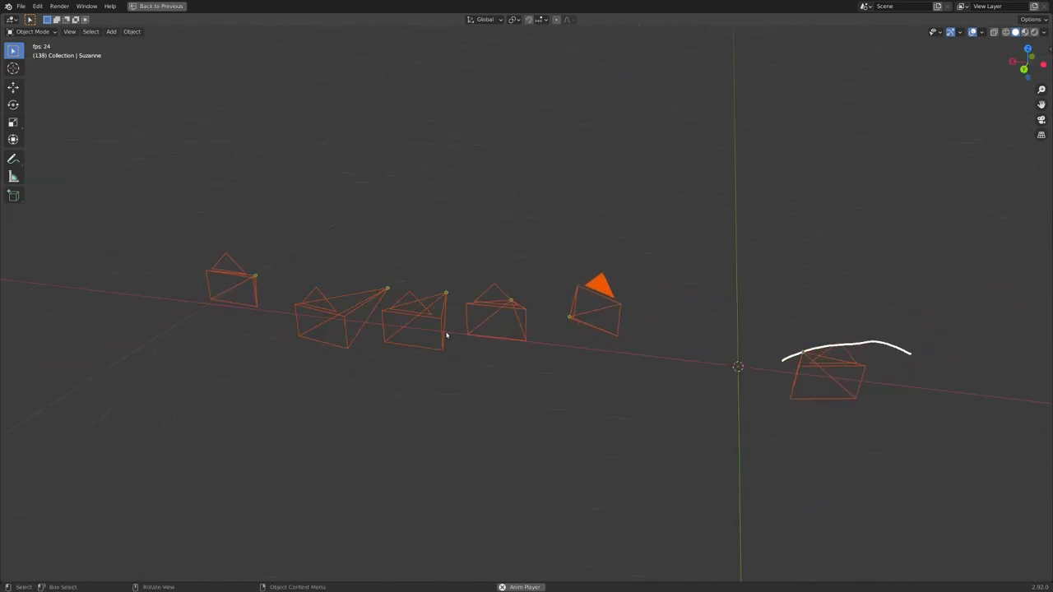
{"action": "left_click_drag", "start_coordinate": [130, 215], "coordinate": [916, 441]}
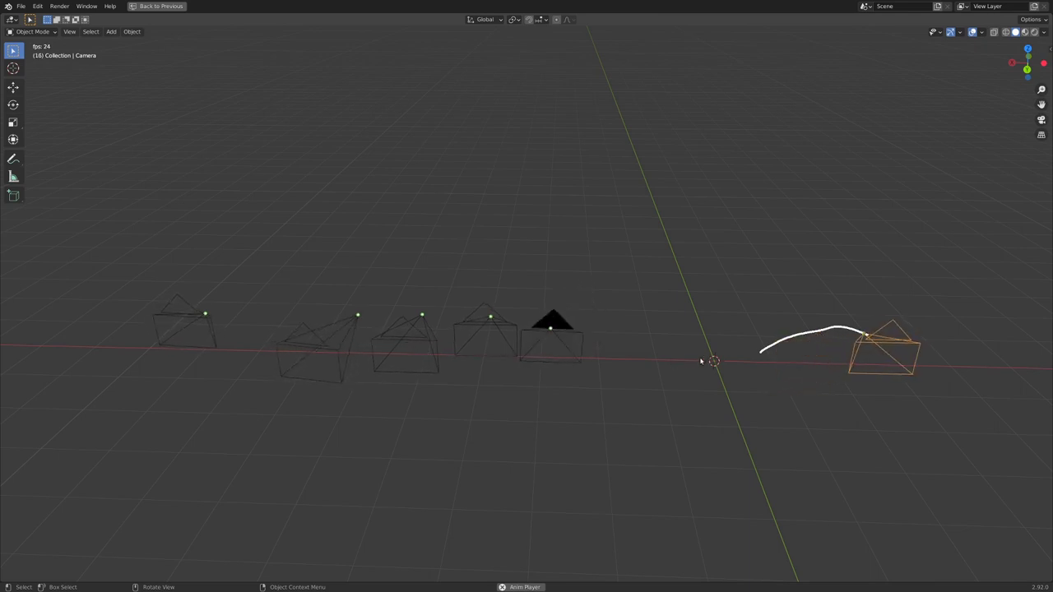
{"action": "key", "text": "a"}
{"action": "middle_click_drag", "start_coordinate": [701, 361], "coordinate": [522, 341]}
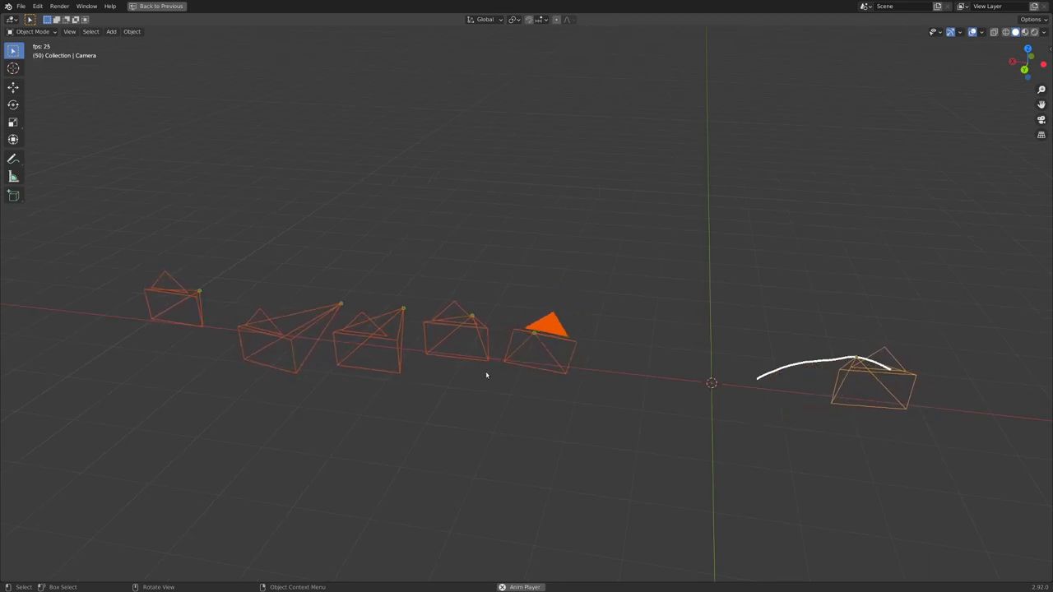
{"action": "left_click_drag", "start_coordinate": [198, 209], "coordinate": [768, 353]}
{"action": "middle_click_drag", "start_coordinate": [768, 353], "coordinate": [854, 442]}
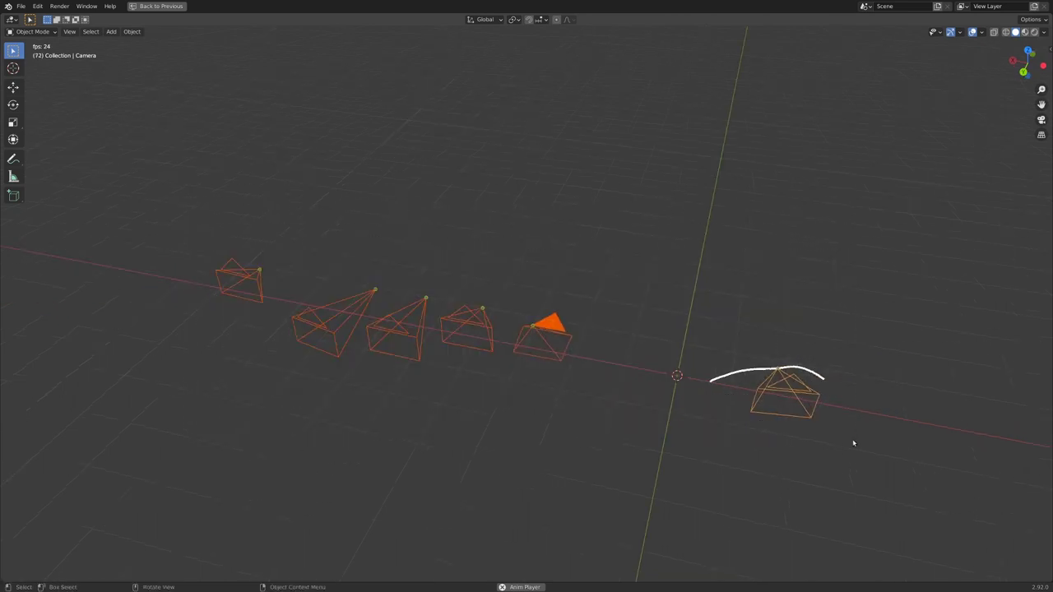
Orbit so the green axis stands vertical, select Camera.003 alone, then reselect all cameras.
{"action": "middle_click_drag", "start_coordinate": [569, 437], "coordinate": [451, 335]}
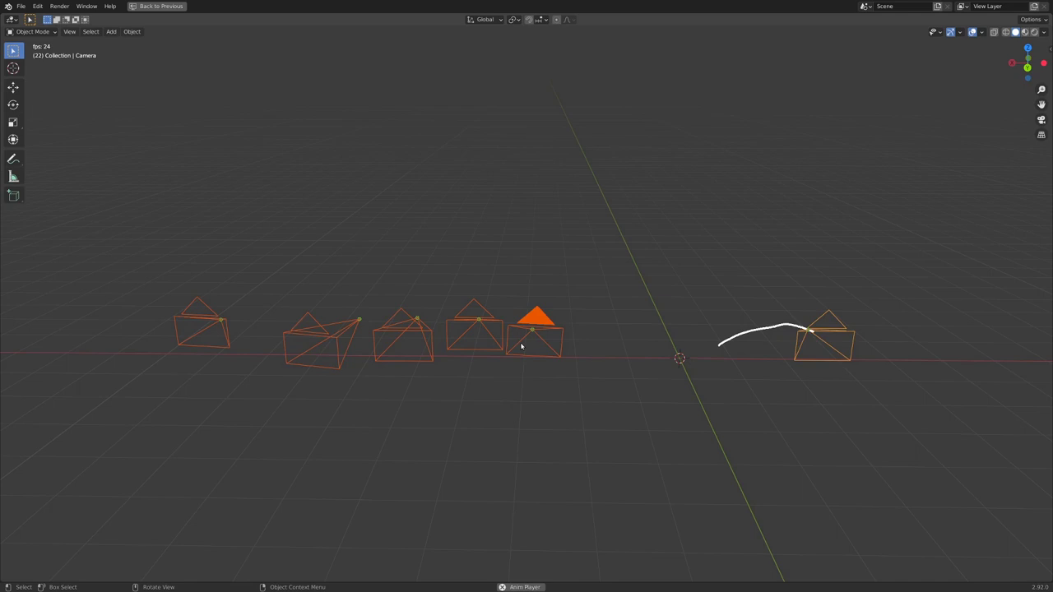
{"action": "middle_click_drag", "start_coordinate": [511, 351], "coordinate": [499, 381]}
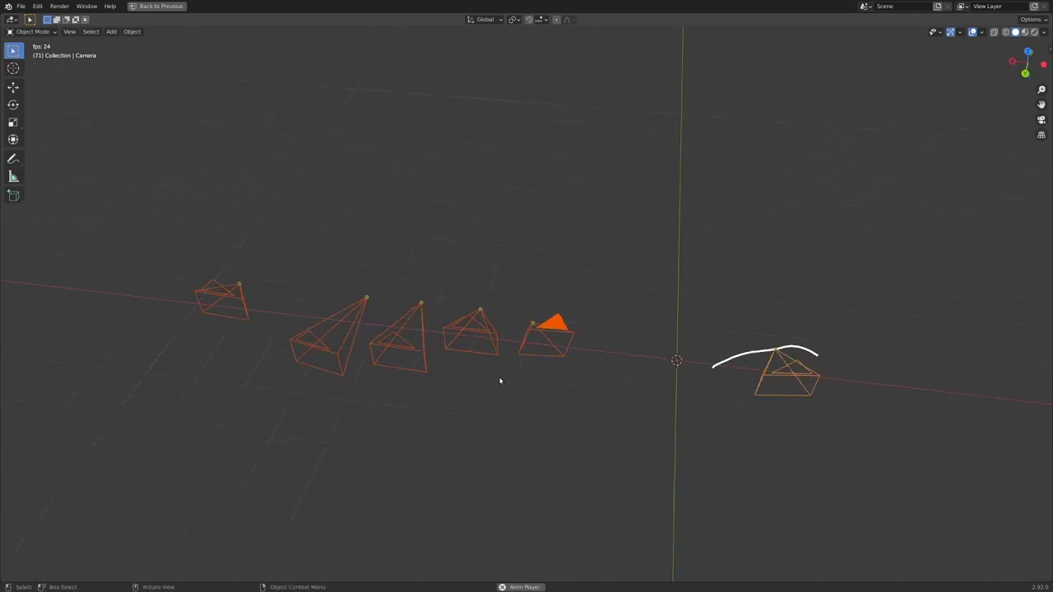
{"action": "left_click", "coordinate": [482, 340]}
{"action": "middle_click_drag", "start_coordinate": [481, 339], "coordinate": [478, 335]}
{"action": "left_click", "coordinate": [476, 333]}
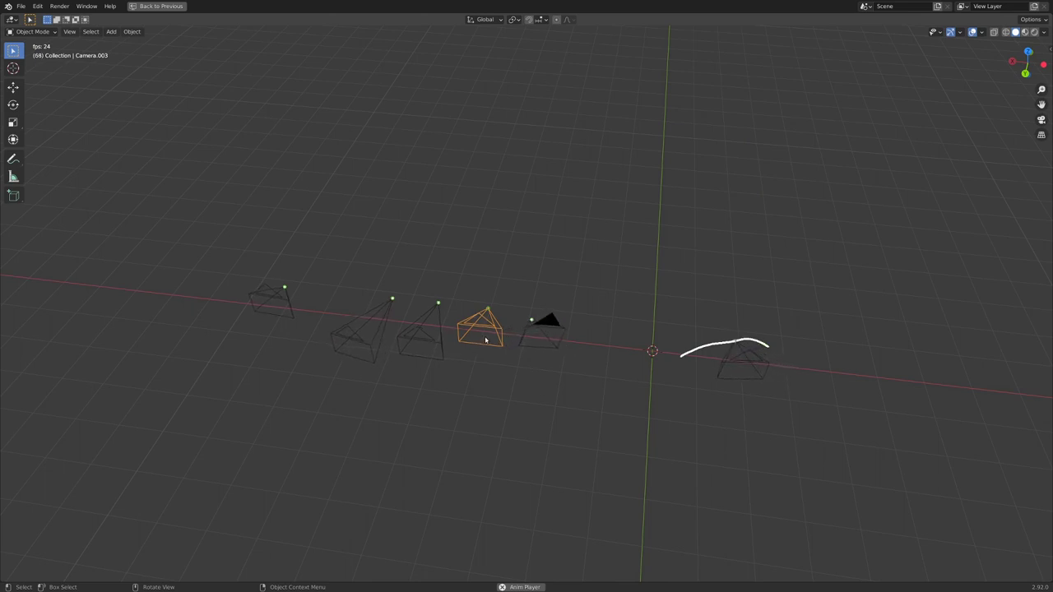
{"action": "key", "text": "a"}
{"action": "middle_click_drag", "start_coordinate": [485, 339], "coordinate": [420, 374]}
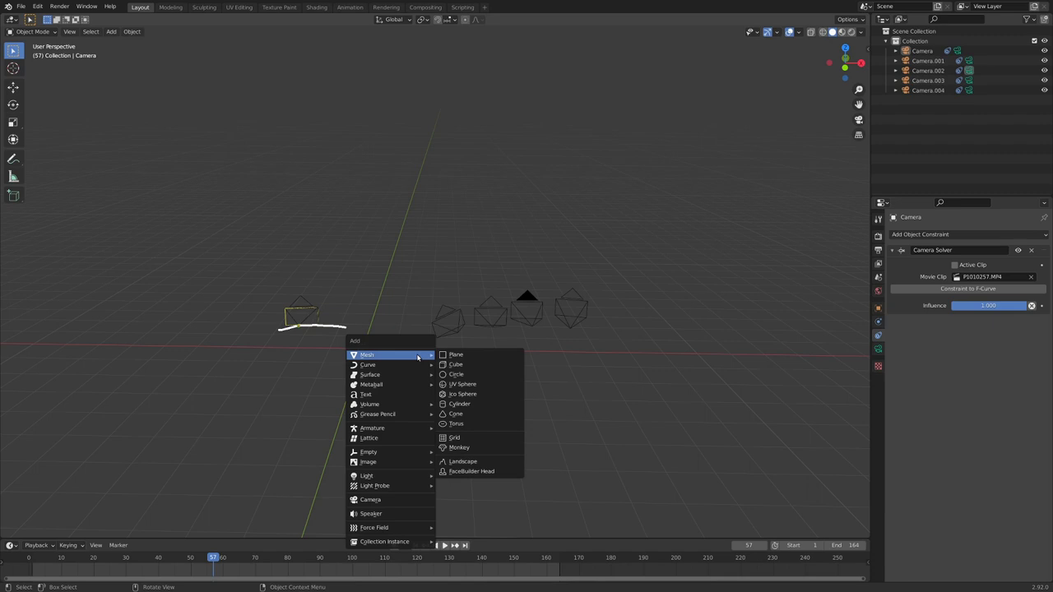
Add a new camera, Camera.005, and move it along X beside the row.
{"action": "left_click", "coordinate": [381, 501]}
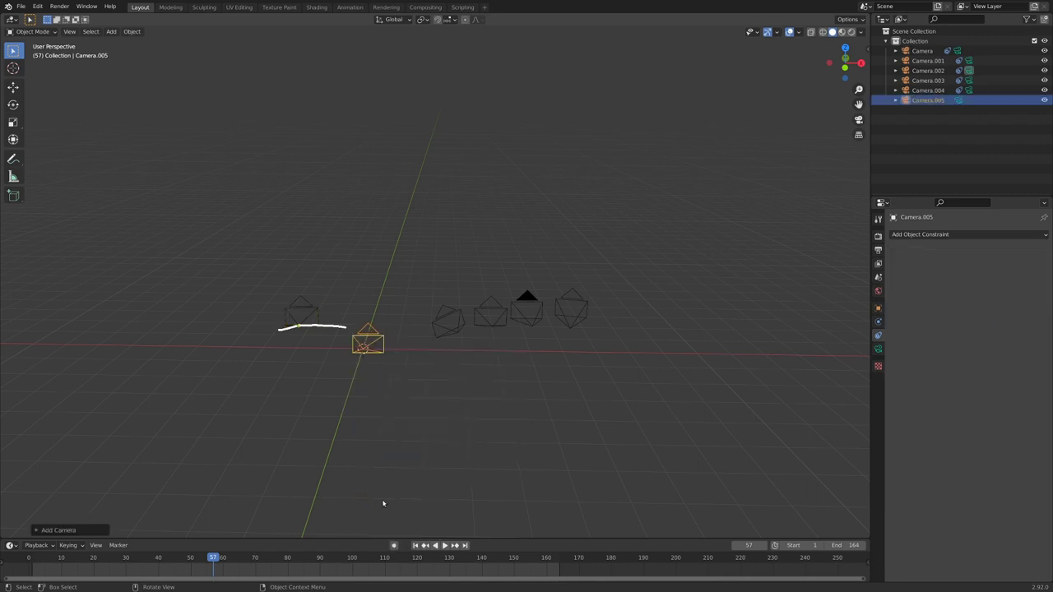
{"action": "key", "text": "g"}
{"action": "key", "text": "x"}
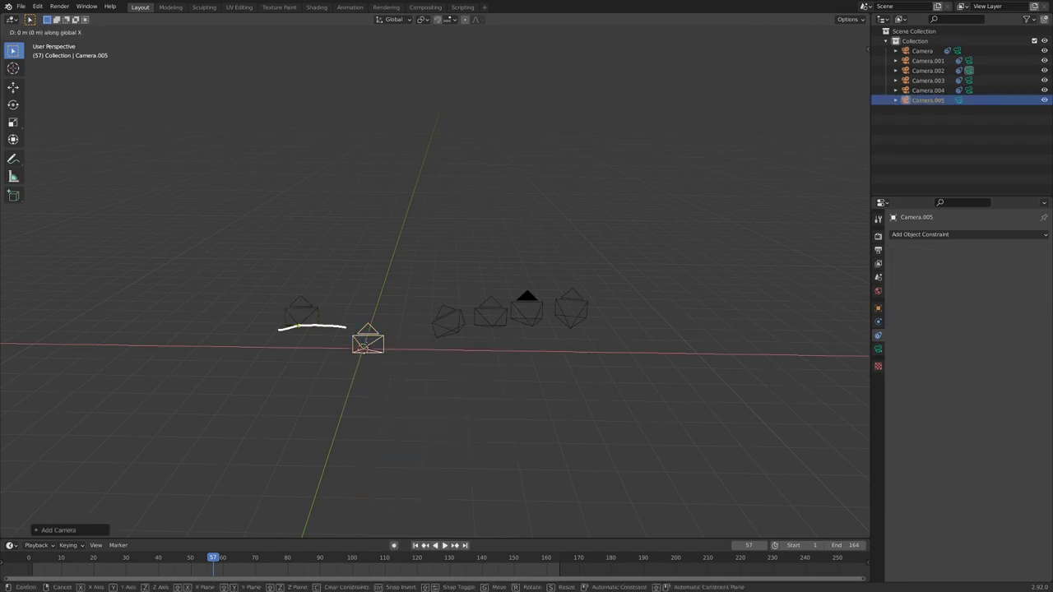
{"action": "left_click", "coordinate": [658, 354]}
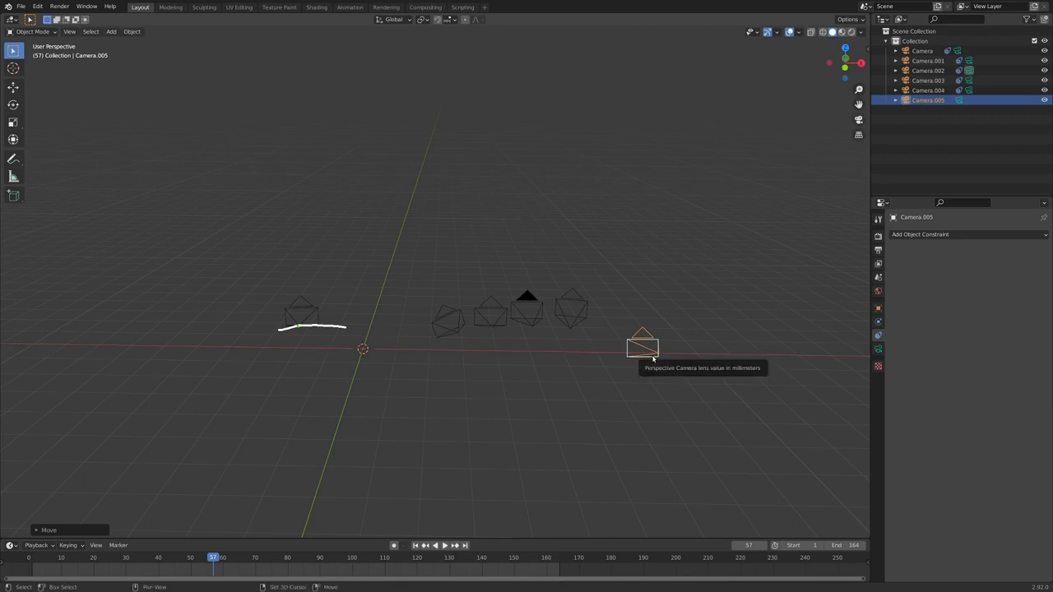
{"action": "middle_click_drag", "start_coordinate": [659, 354], "coordinate": [536, 362]}
Rotate Camera.005 around X and Z to face the scene, then check the view through it.
{"action": "key", "text": "r"}
{"action": "key", "text": "x"}
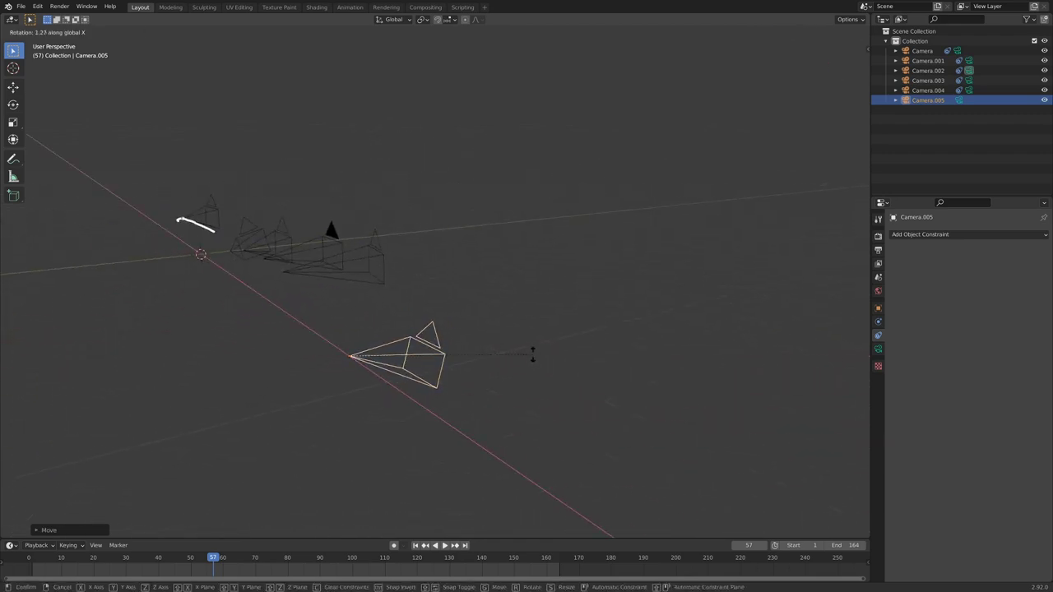
{"action": "left_click", "coordinate": [506, 308]}
{"action": "middle_click_drag", "start_coordinate": [310, 288], "coordinate": [417, 324]}
{"action": "key", "text": "r"}
{"action": "key", "text": "z"}
{"action": "left_click", "coordinate": [395, 362]}
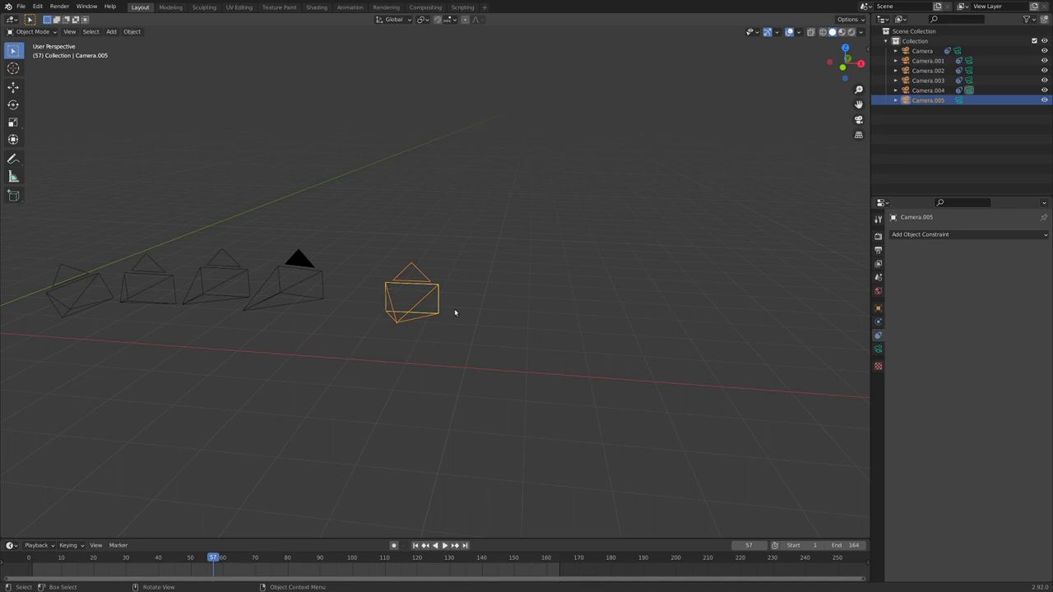
{"action": "key", "text": "ctrl+KP_0"}
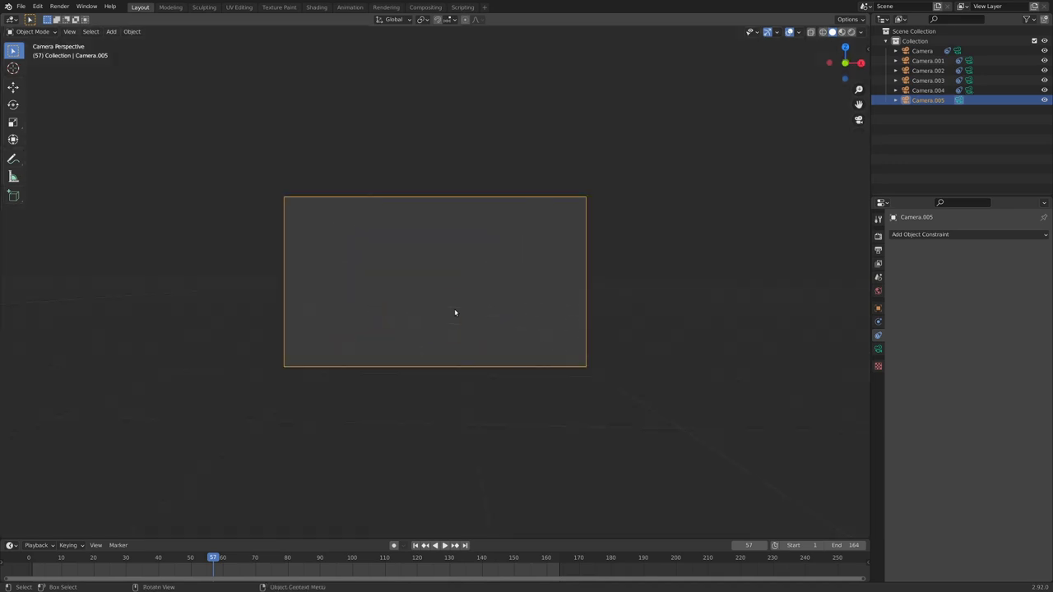
{"action": "key", "text": "KP_0"}
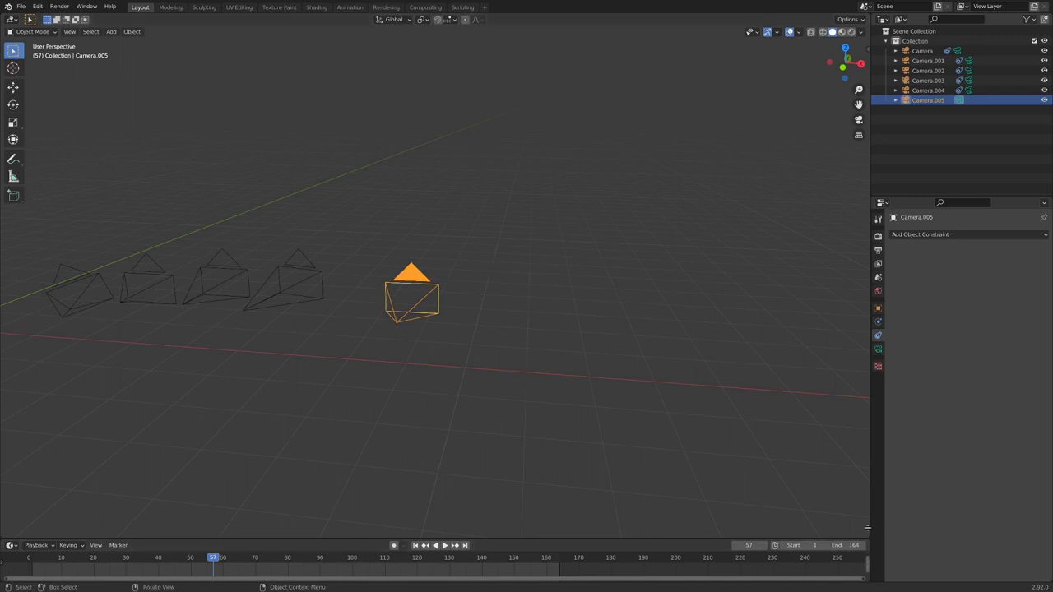
Split the 3D view and load clip P1010254.MP4 in a Movie Clip Editor below.
{"action": "left_click_drag", "start_coordinate": [868, 528], "coordinate": [353, 301]}
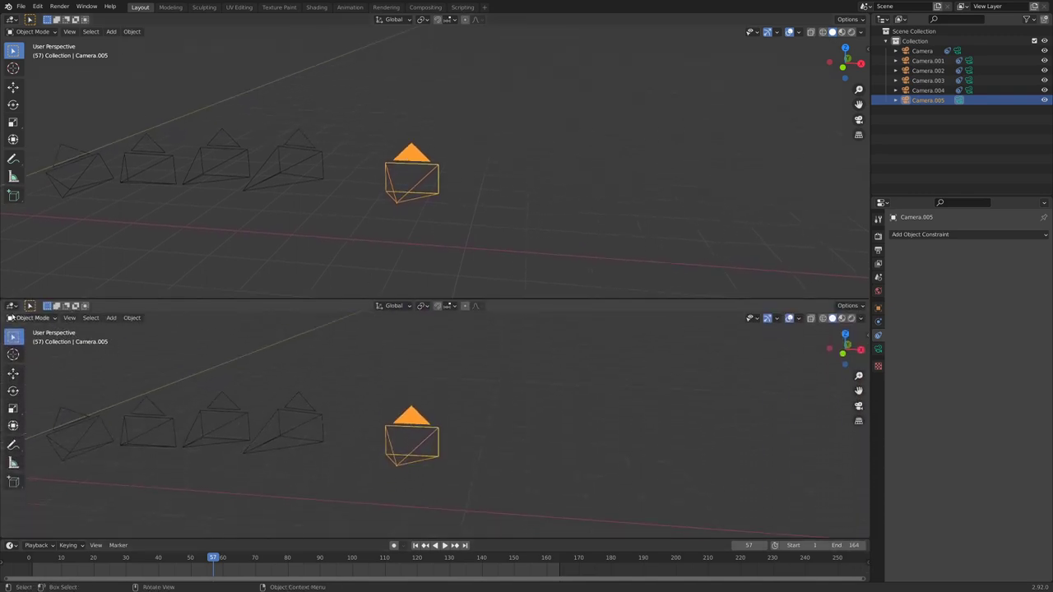
{"action": "left_click", "coordinate": [13, 306]}
{"action": "left_click", "coordinate": [42, 418]}
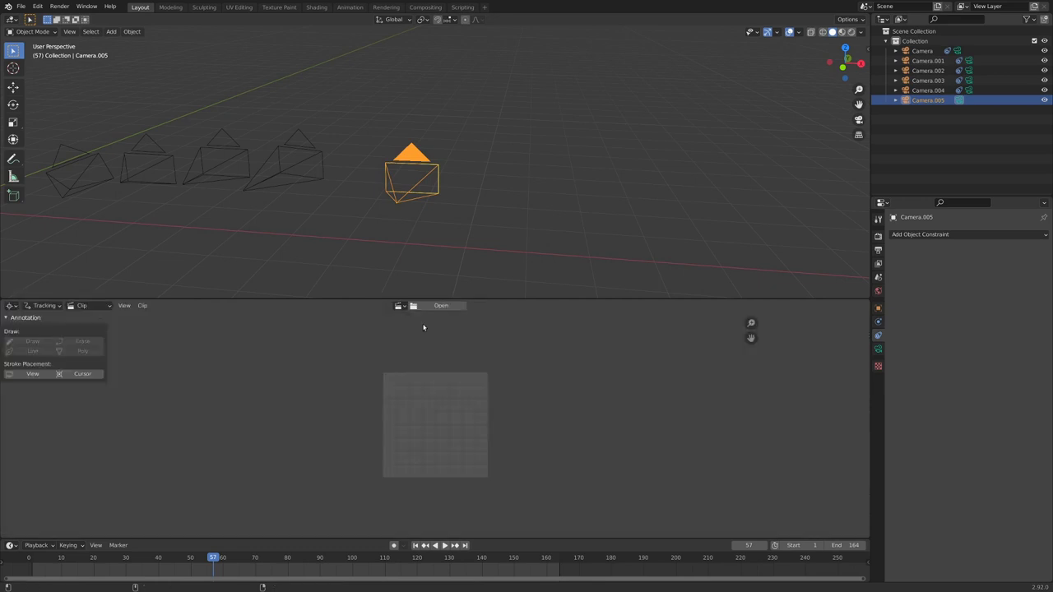
{"action": "left_click", "coordinate": [442, 307]}
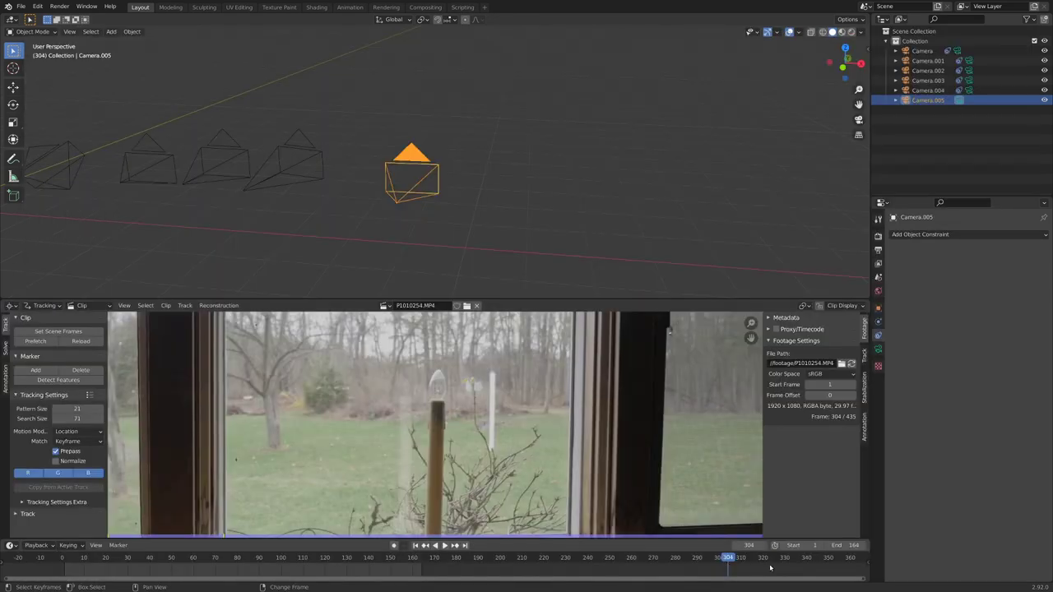
Scrub to the clip's last frame, set the scene end to 435, and maximize the editor.
{"action": "left_click_drag", "start_coordinate": [771, 568], "coordinate": [833, 568]}
{"action": "scroll", "coordinate": [648, 572], "scroll_direction": "down", "scroll_amount": 2}
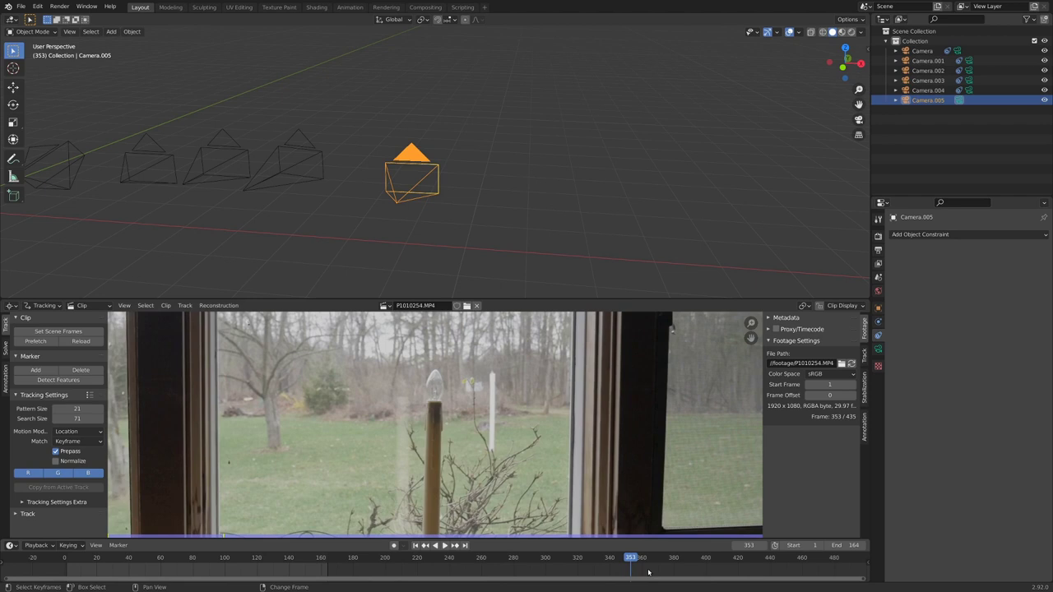
{"action": "left_click_drag", "start_coordinate": [648, 572], "coordinate": [762, 576]}
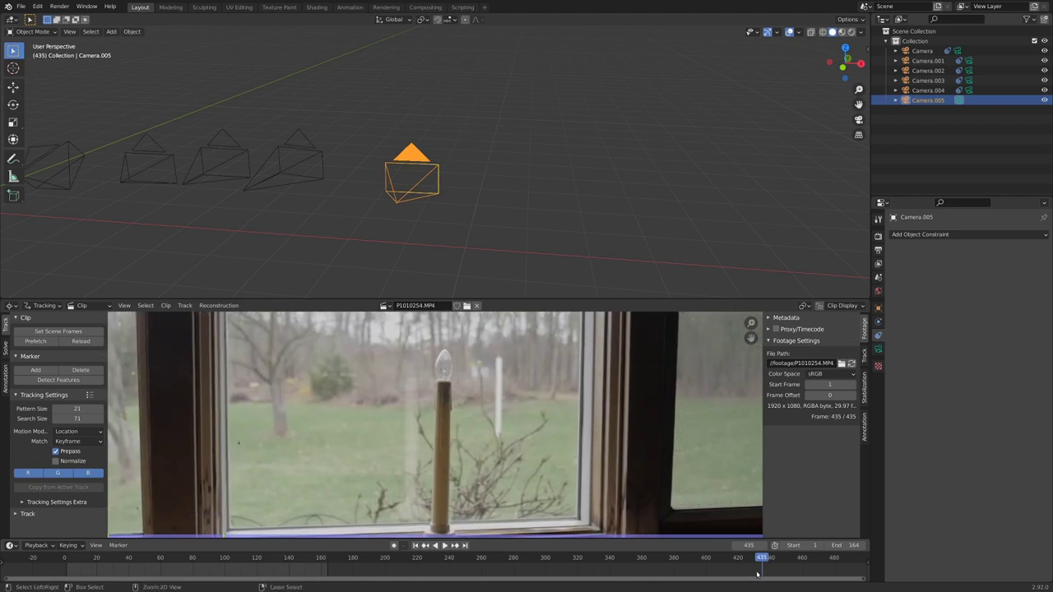
{"action": "key", "text": "ctrl+End"}
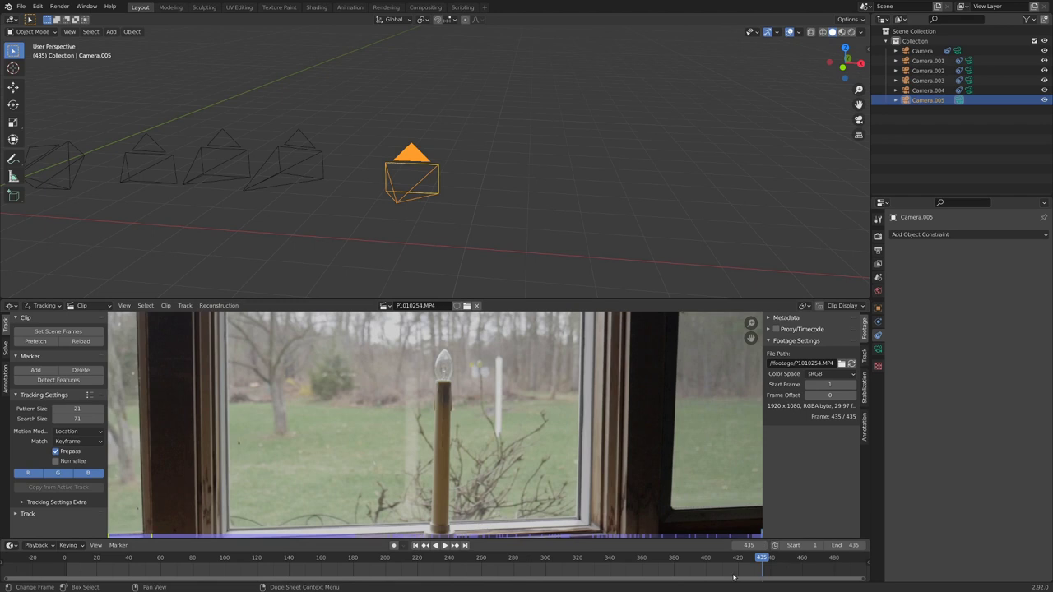
{"action": "key", "text": "ctrl+space"}
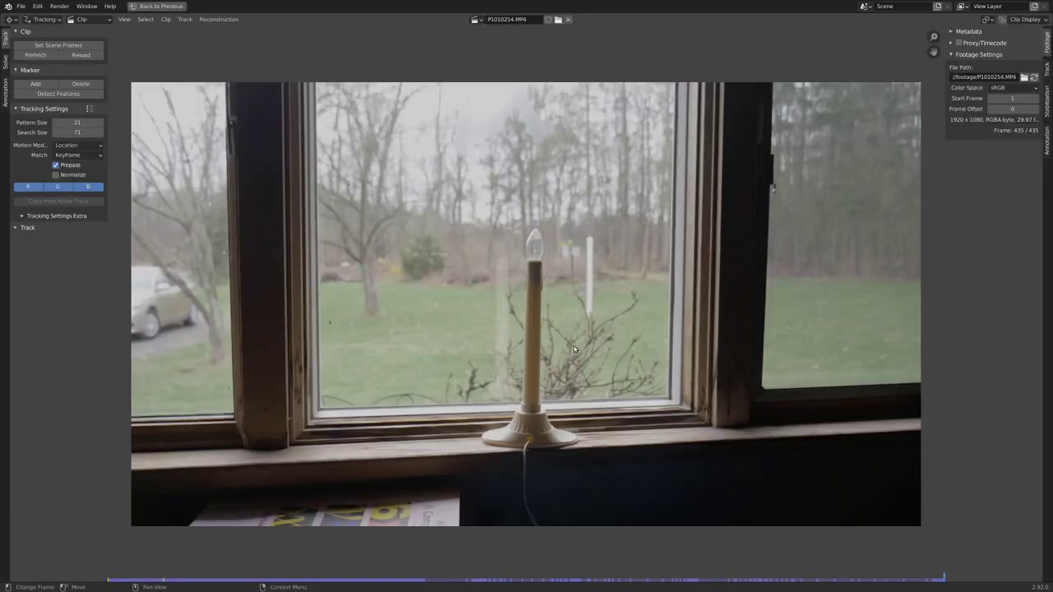
Play through the window footage and zoom the clip view, ending at frame 176.
{"action": "key", "text": "space"}
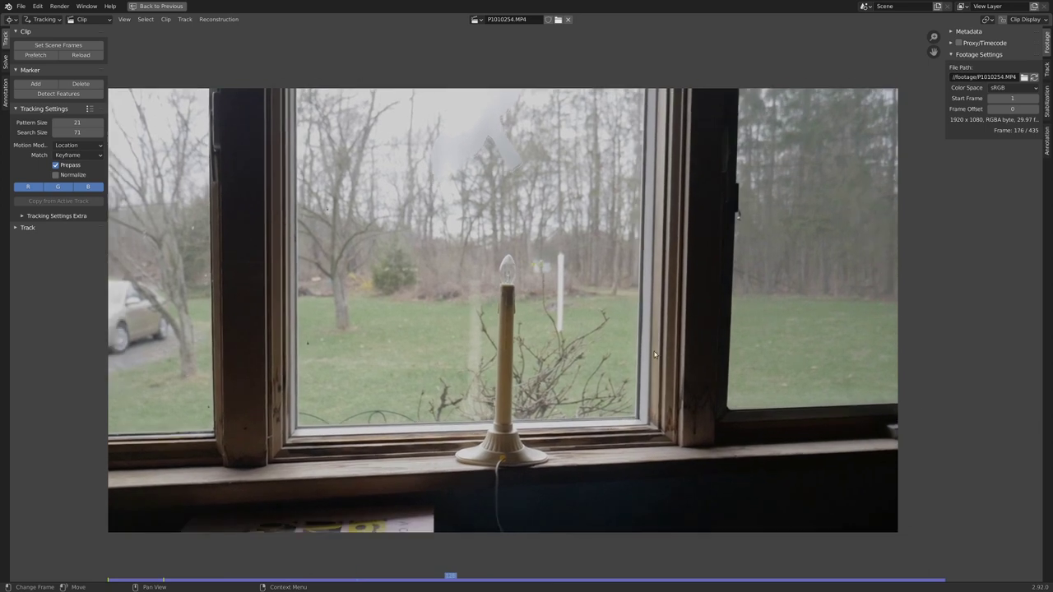
{"action": "scroll", "coordinate": [533, 443], "scroll_direction": "up", "scroll_amount": 4}
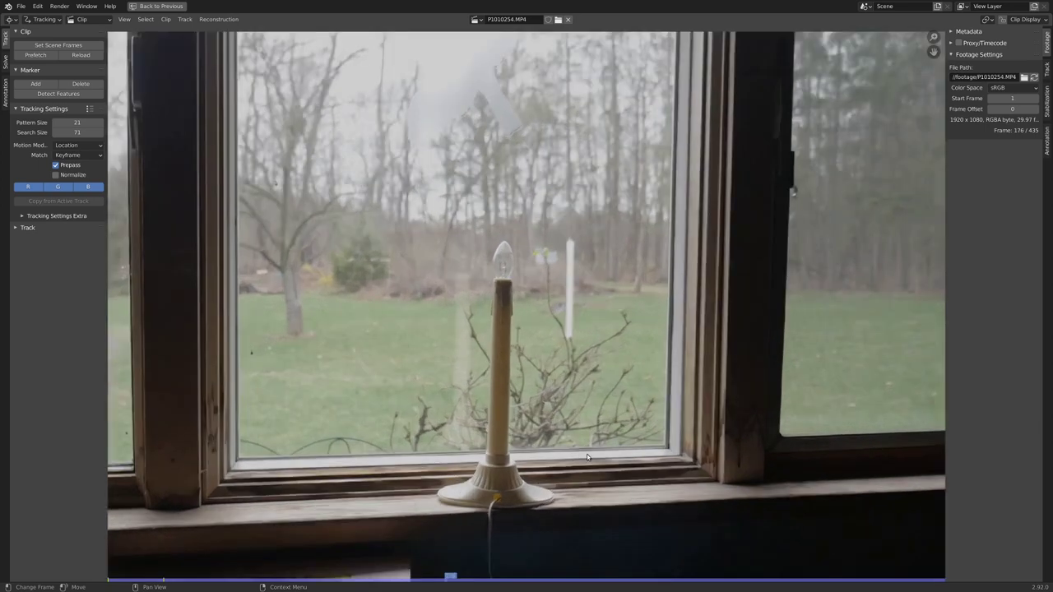
{"action": "scroll", "coordinate": [443, 363], "scroll_direction": "down", "scroll_amount": 4}
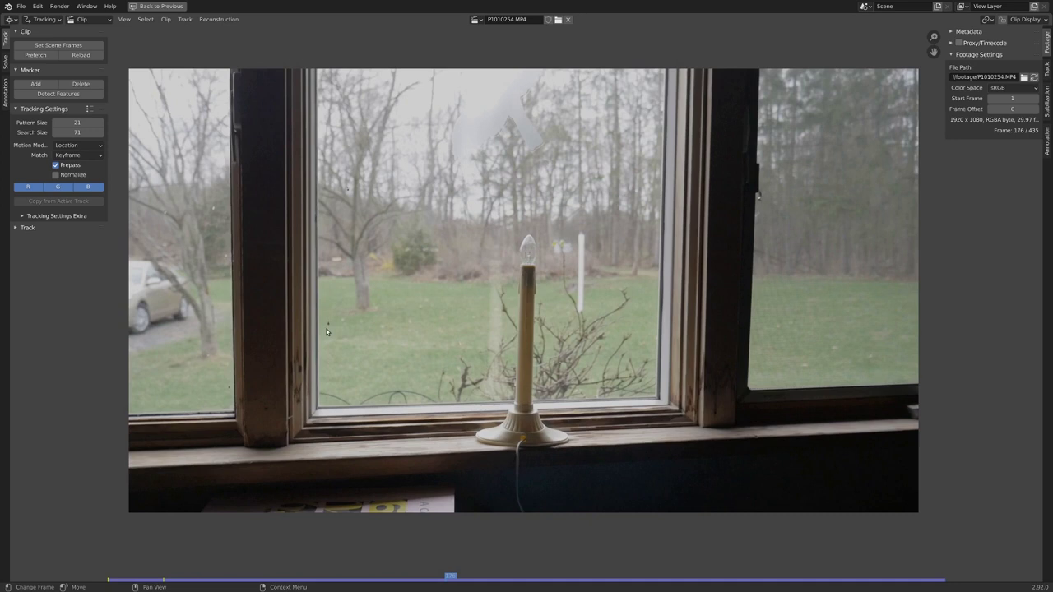
{"action": "scroll", "coordinate": [374, 392], "scroll_direction": "up", "scroll_amount": 5}
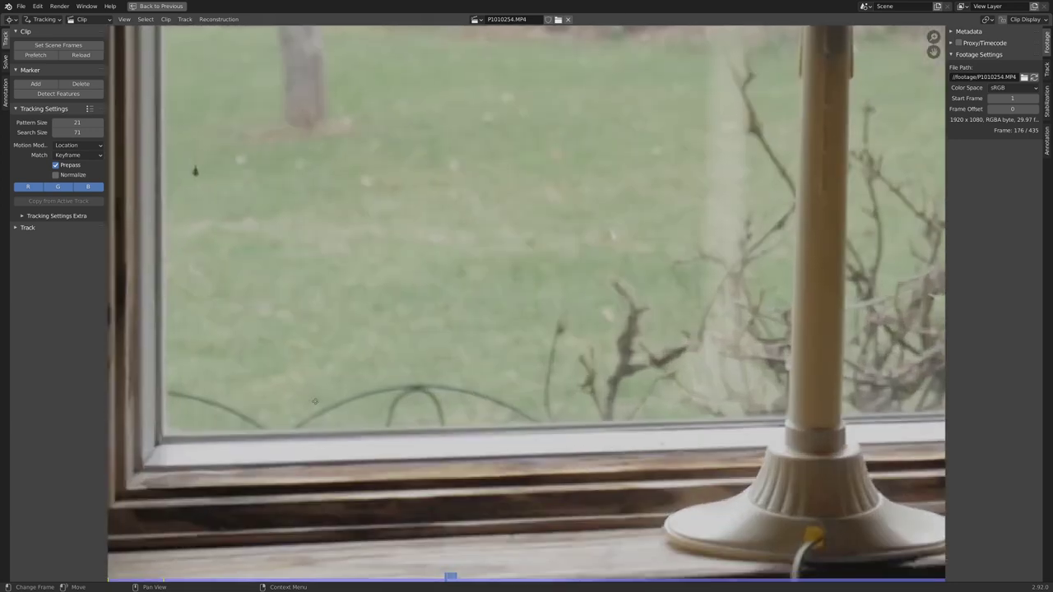
Place a marker on the lower-left window-sill corner and track it backwards to the start.
{"action": "middle_click_drag", "start_coordinate": [314, 401], "coordinate": [422, 400]}
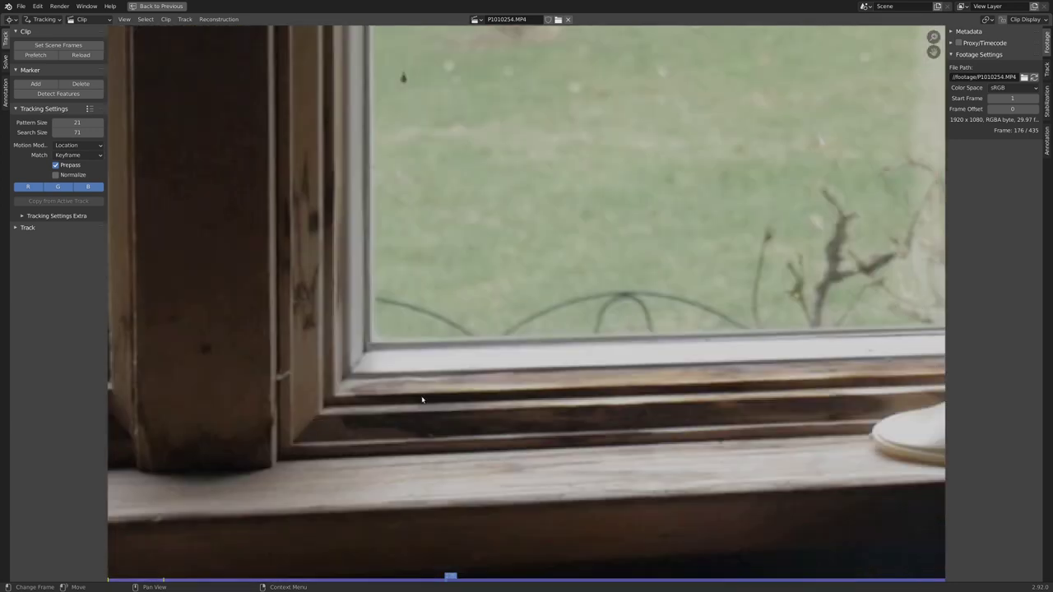
{"action": "left_click", "coordinate": [325, 407], "text": "ctrl"}
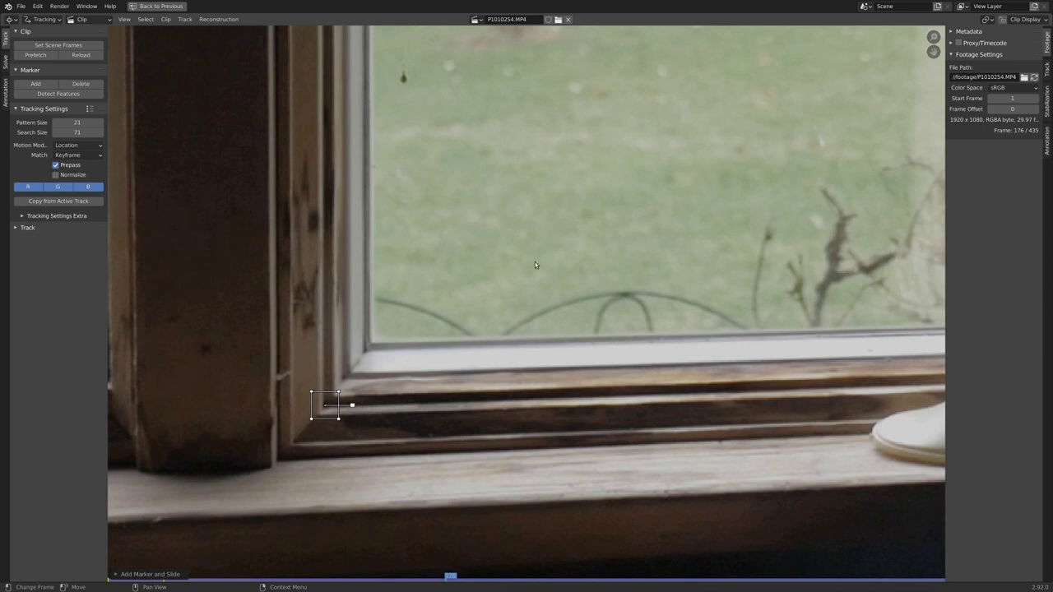
{"action": "key", "text": "shift+t"}
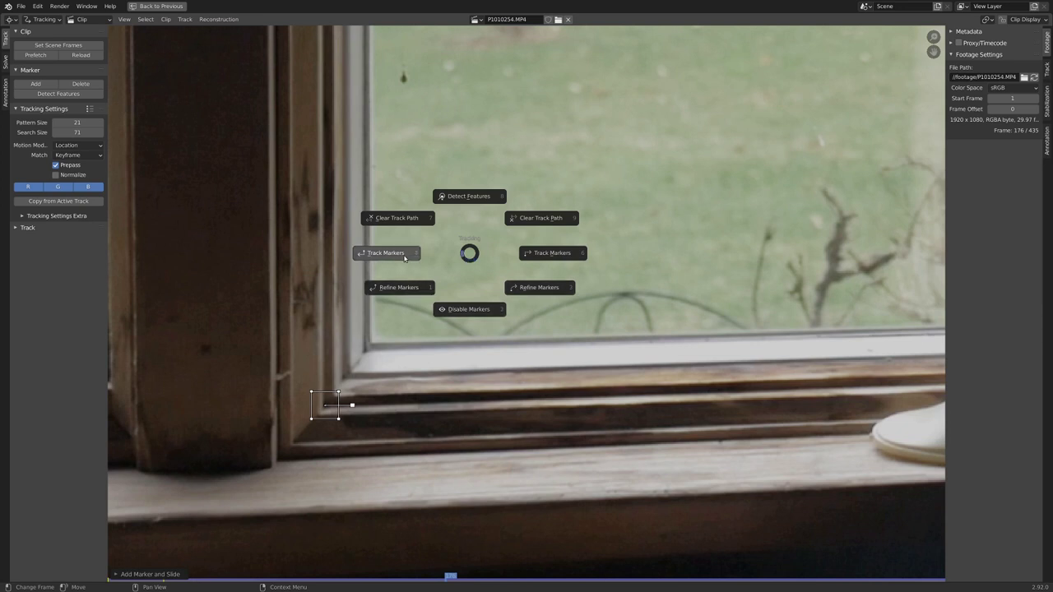
{"action": "left_click", "coordinate": [402, 255]}
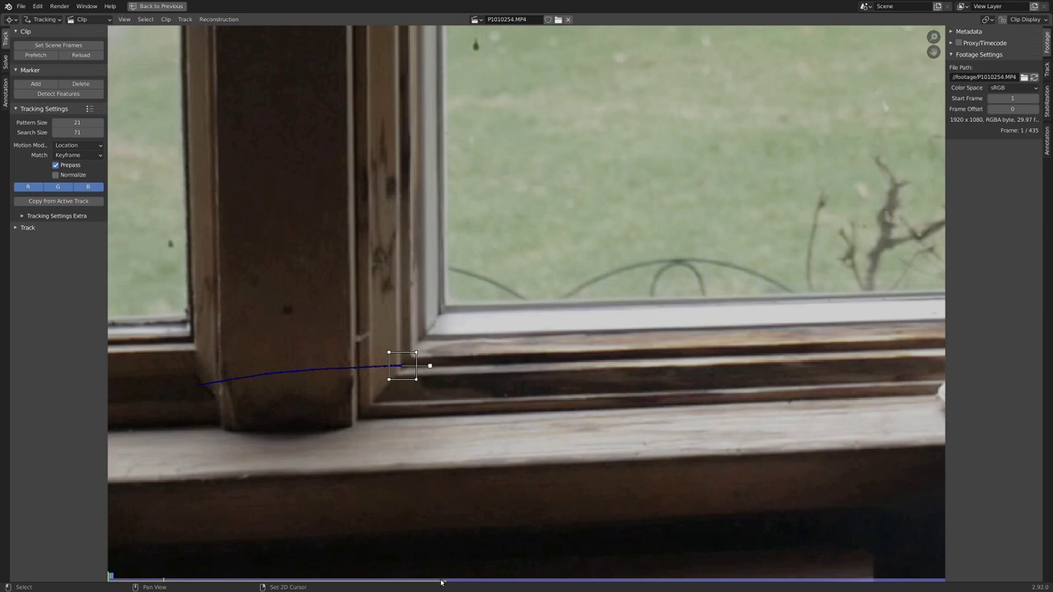
{"action": "mouse_move", "coordinate": [427, 582]}
{"action": "left_mouse_down"}
{"action": "mouse_move", "coordinate": [165, 578]}
{"action": "mouse_move", "coordinate": [240, 578]}
{"action": "left_mouse_up"}
Lock the view on the marker, track it forward to the last frame, and review playback.
{"action": "key", "text": "l"}
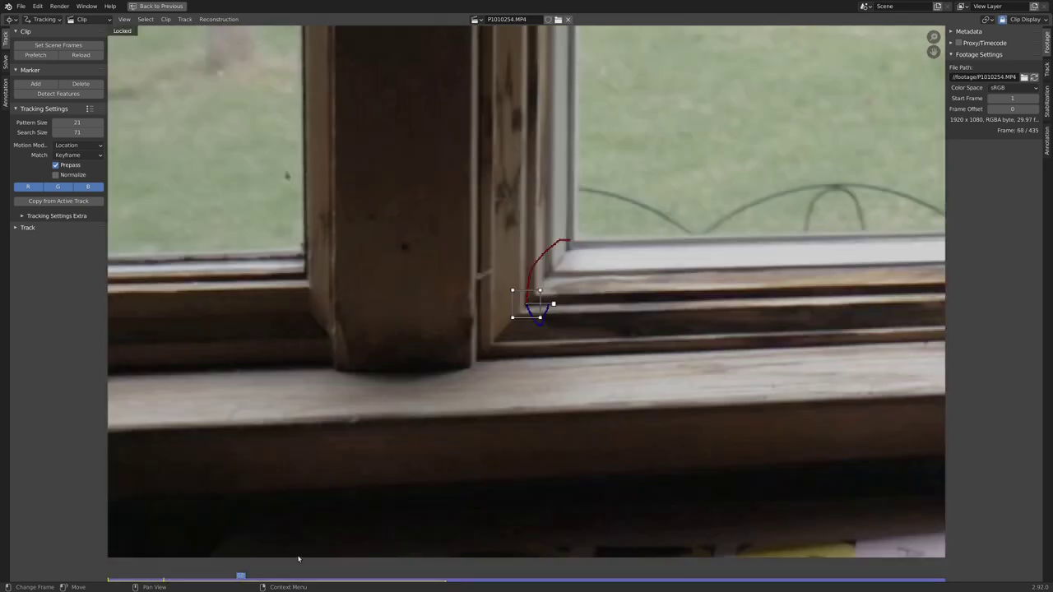
{"action": "key", "text": "space"}
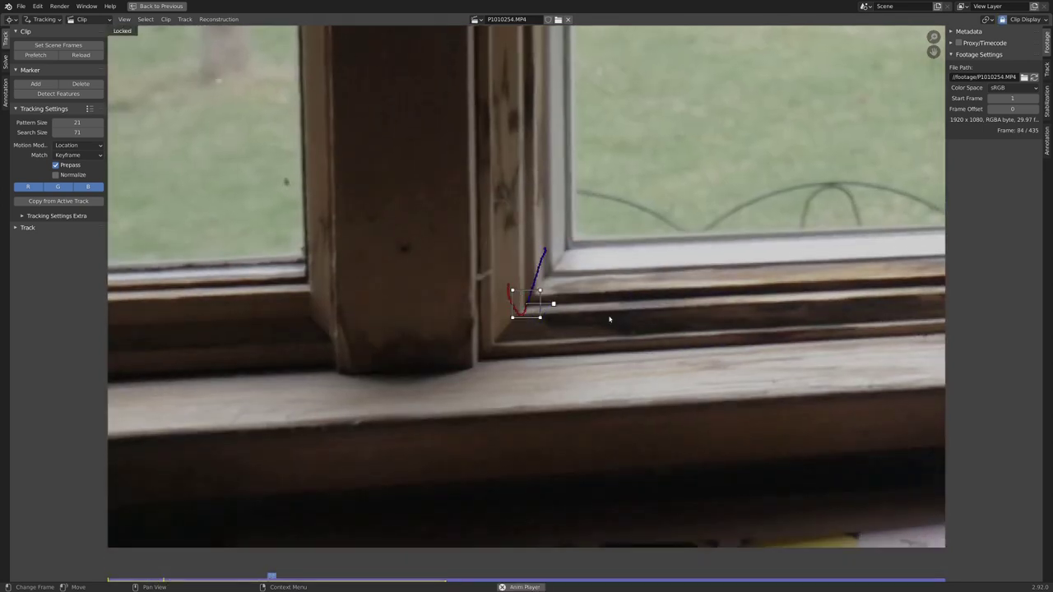
{"action": "scroll", "coordinate": [560, 329], "scroll_direction": "up", "scroll_amount": 3}
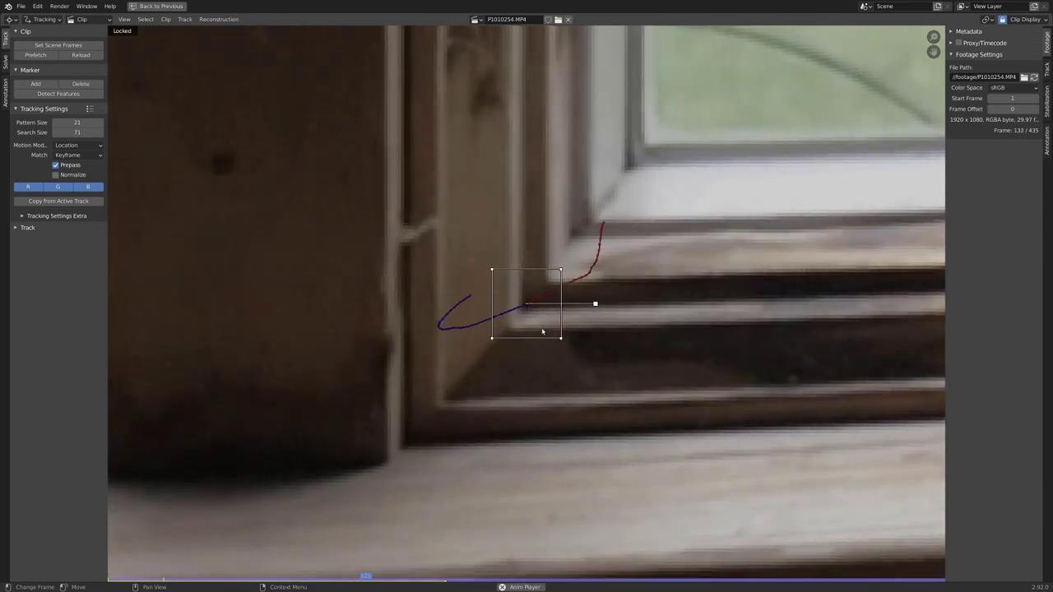
{"action": "key", "text": "t"}
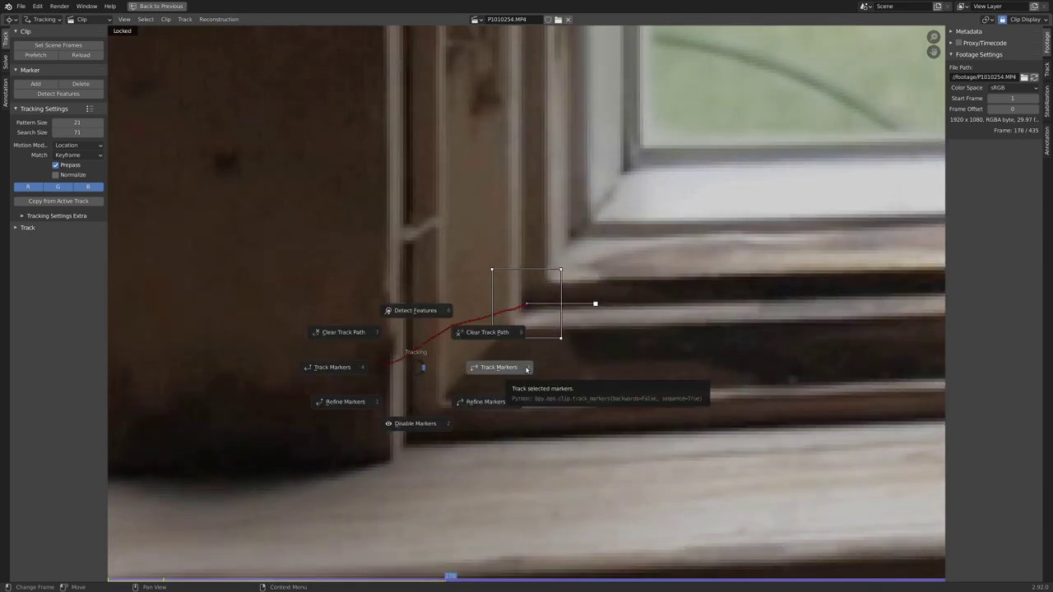
{"action": "left_click", "coordinate": [532, 370]}
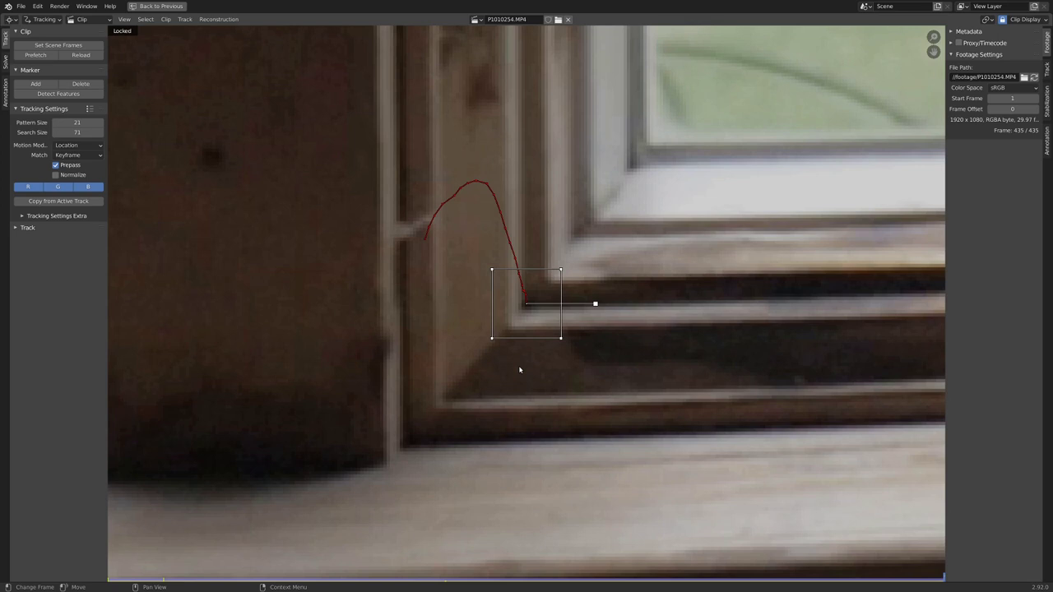
{"action": "scroll", "coordinate": [519, 369], "scroll_direction": "down", "scroll_amount": 5}
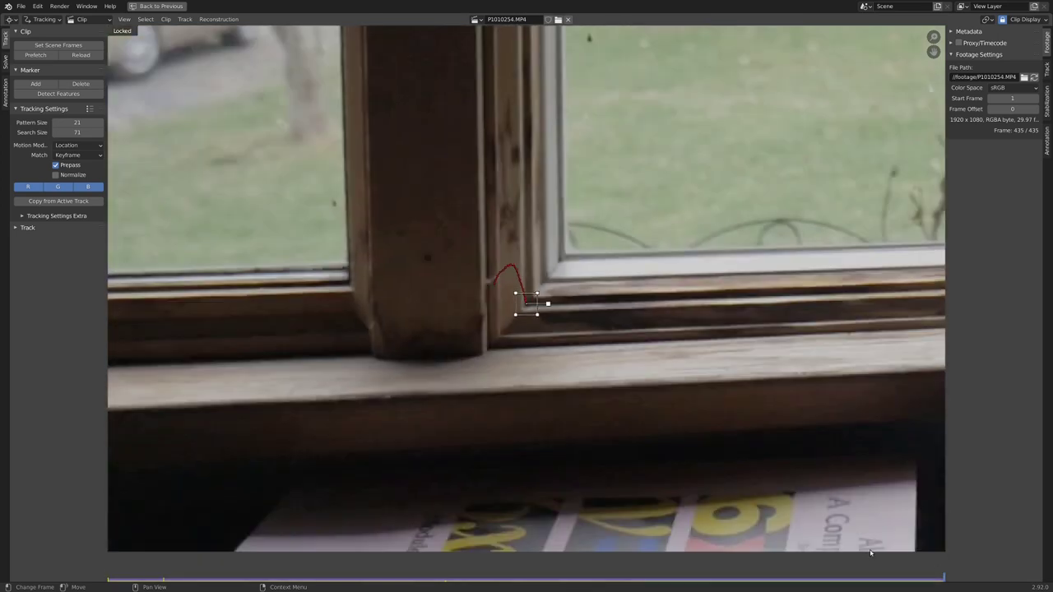
{"action": "key", "text": "space"}
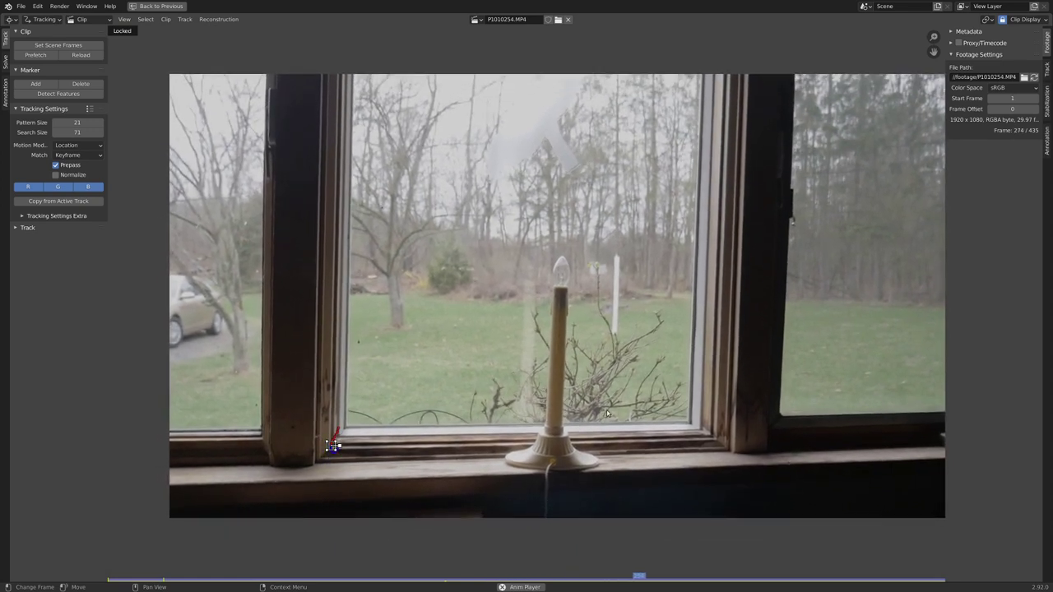
Stop at frame 279, add a marker on the right window-sill corner, and track it back to frame 1.
{"action": "key", "text": "space"}
{"action": "scroll", "coordinate": [608, 413], "scroll_direction": "up", "scroll_amount": 6}
{"action": "left_click", "coordinate": [557, 415], "text": "ctrl"}
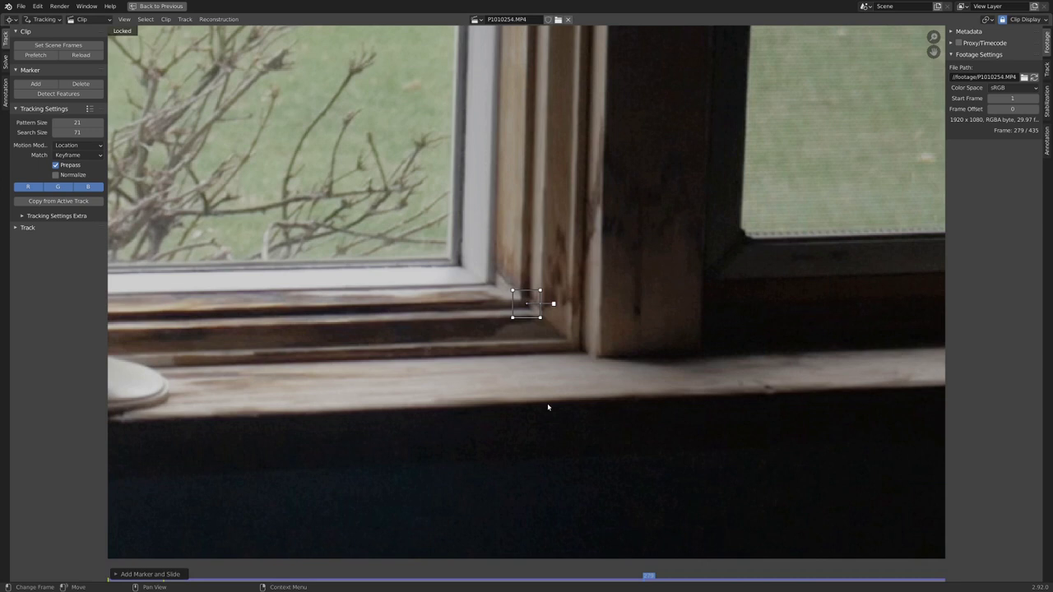
{"action": "key", "text": "e"}
{"action": "left_click", "coordinate": [450, 388]}
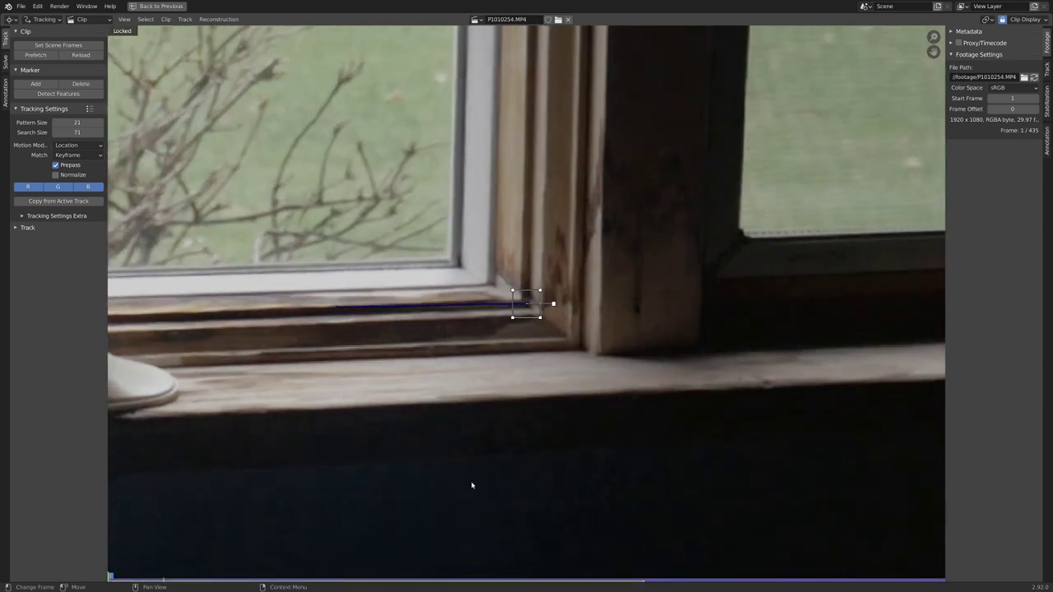
{"action": "left_click", "coordinate": [640, 580]}
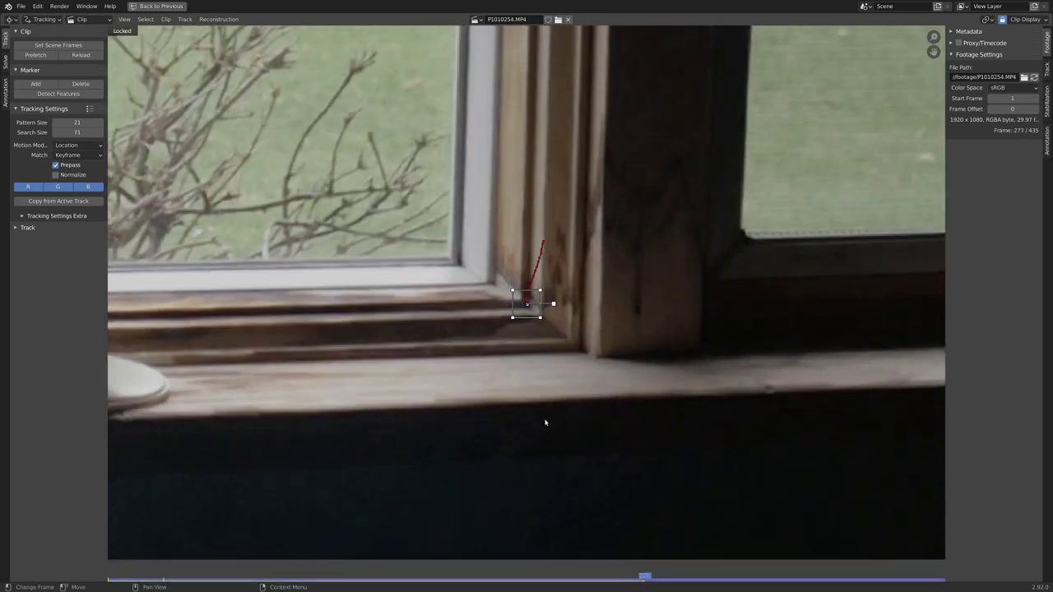
{"action": "key", "text": "ctrl+t"}
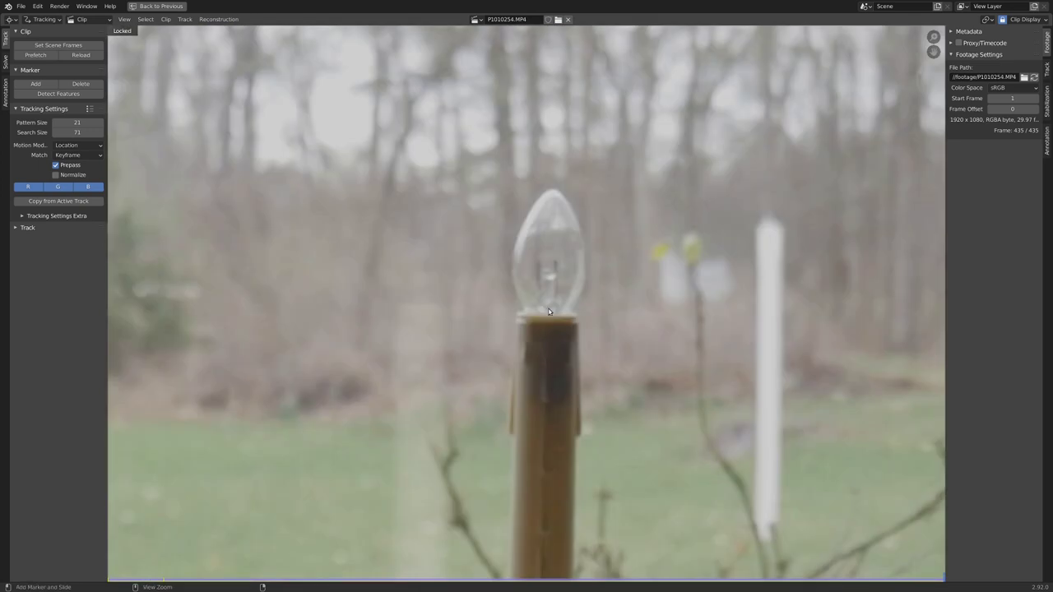
Add a marker at the base of the candle bulb and track it backwards to frame 1.
{"action": "left_click", "coordinate": [549, 311], "text": "ctrl"}
{"action": "scroll", "coordinate": [540, 303], "scroll_direction": "up", "scroll_amount": 2}
{"action": "key", "text": "e"}
{"action": "left_click", "coordinate": [371, 320]}
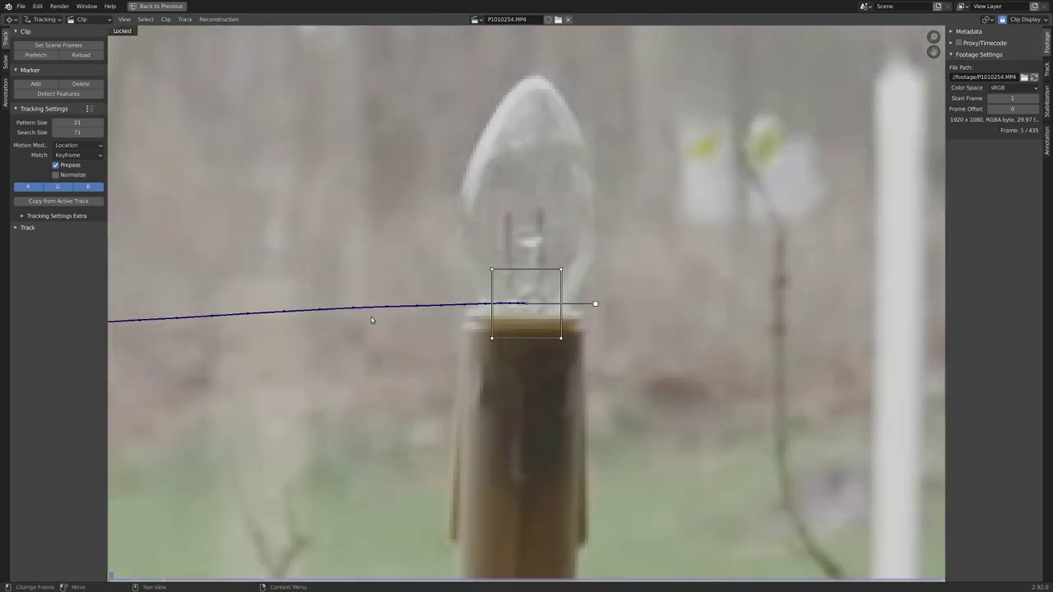
{"action": "scroll", "coordinate": [554, 400], "scroll_direction": "down", "scroll_amount": 6}
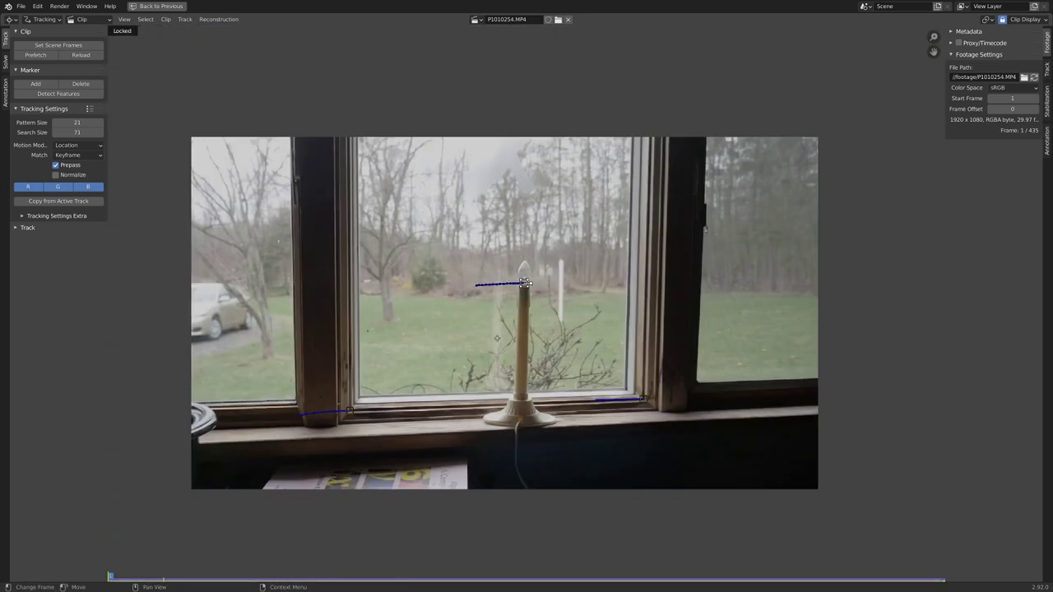
{"action": "scroll", "coordinate": [562, 303], "scroll_direction": "up", "scroll_amount": 3}
Add and track two garden markers through the clip, then check all markers at frame 355.
{"action": "left_click", "coordinate": [541, 293], "text": "ctrl"}
{"action": "key", "text": "ctrl+t"}
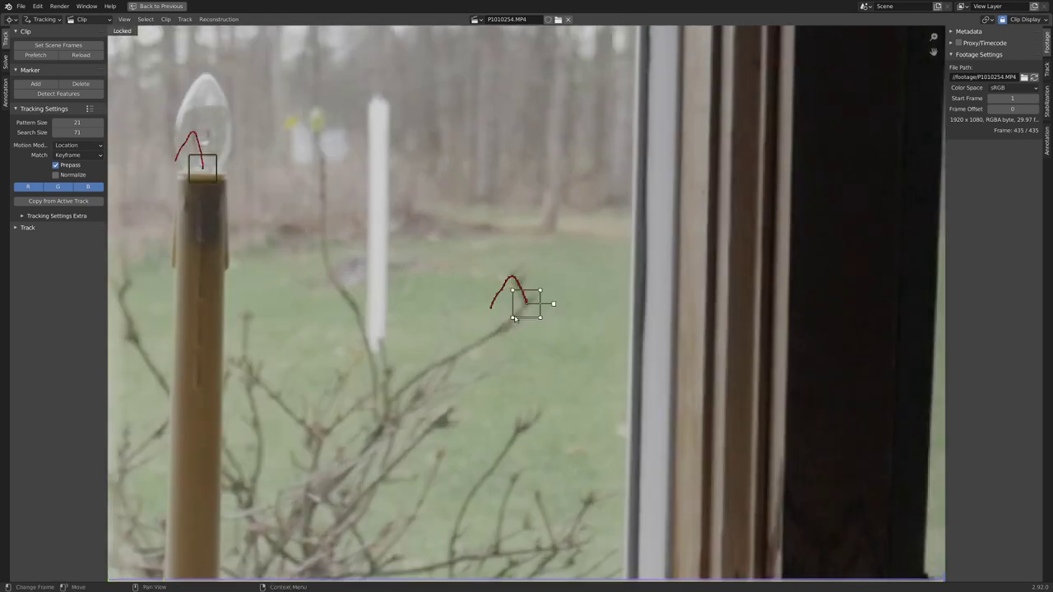
{"action": "scroll", "coordinate": [390, 344], "scroll_direction": "up", "scroll_amount": 2}
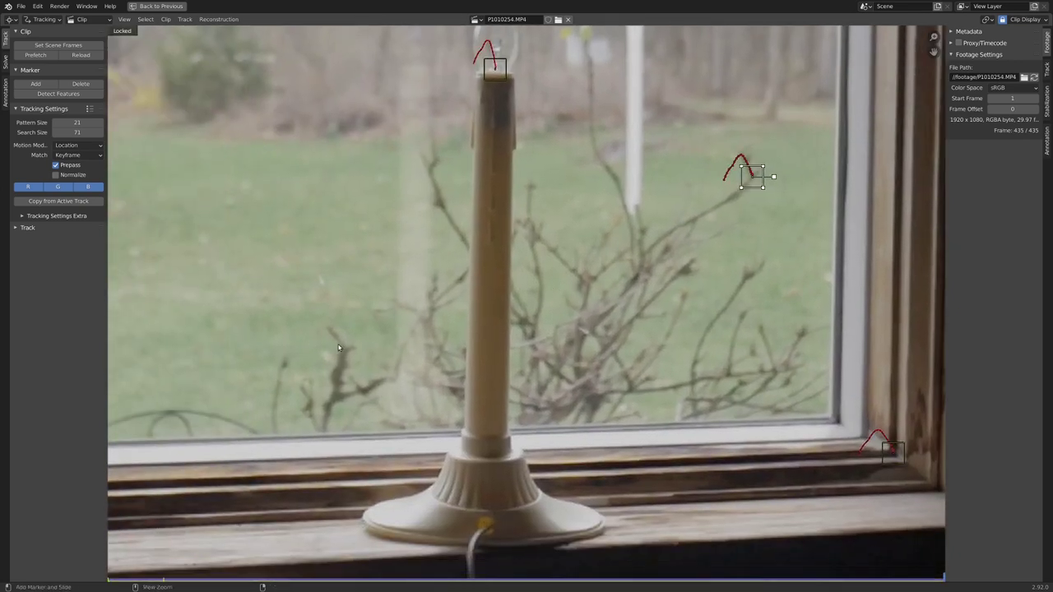
{"action": "left_click", "coordinate": [445, 338], "text": "ctrl"}
{"action": "scroll", "coordinate": [444, 338], "scroll_direction": "up", "scroll_amount": 3}
{"action": "key", "text": "shift+ctrl+t"}
{"action": "scroll", "coordinate": [495, 368], "scroll_direction": "down", "scroll_amount": 4}
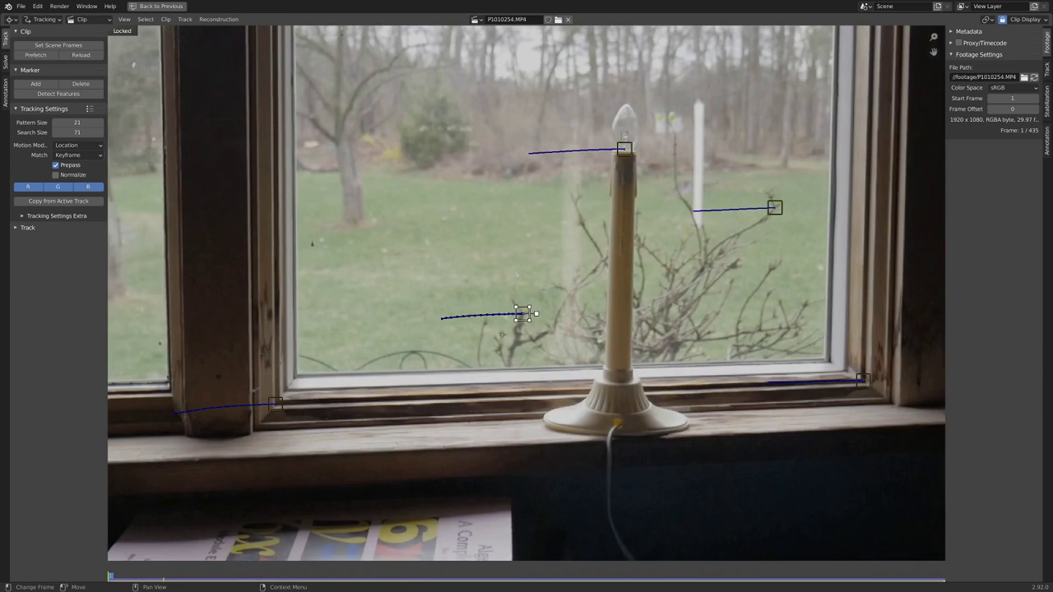
{"action": "scroll", "coordinate": [495, 368], "scroll_direction": "down", "scroll_amount": 4}
{"action": "scroll", "coordinate": [403, 272], "scroll_direction": "up", "scroll_amount": 4}
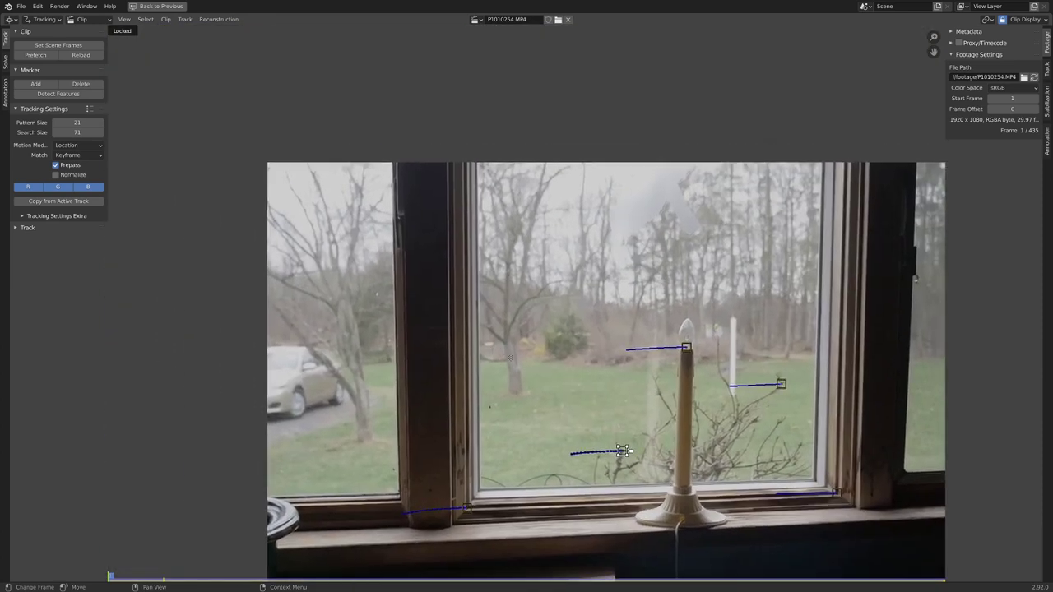
{"action": "scroll", "coordinate": [413, 255], "scroll_direction": "down", "scroll_amount": 6}
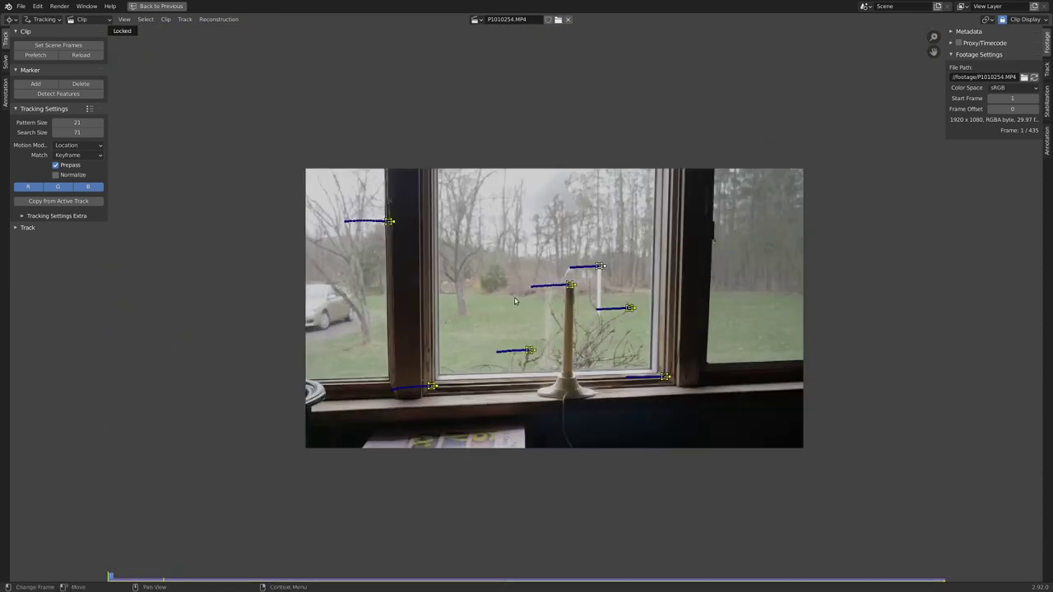
{"action": "scroll", "coordinate": [458, 323], "scroll_direction": "up", "scroll_amount": 3}
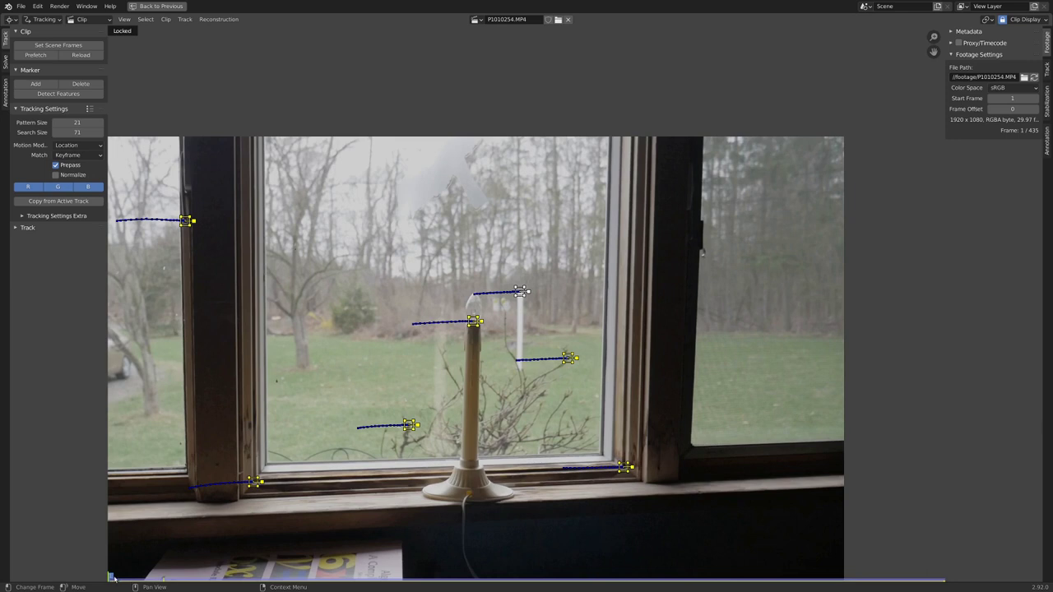
{"action": "left_click_drag", "start_coordinate": [110, 579], "coordinate": [795, 579]}
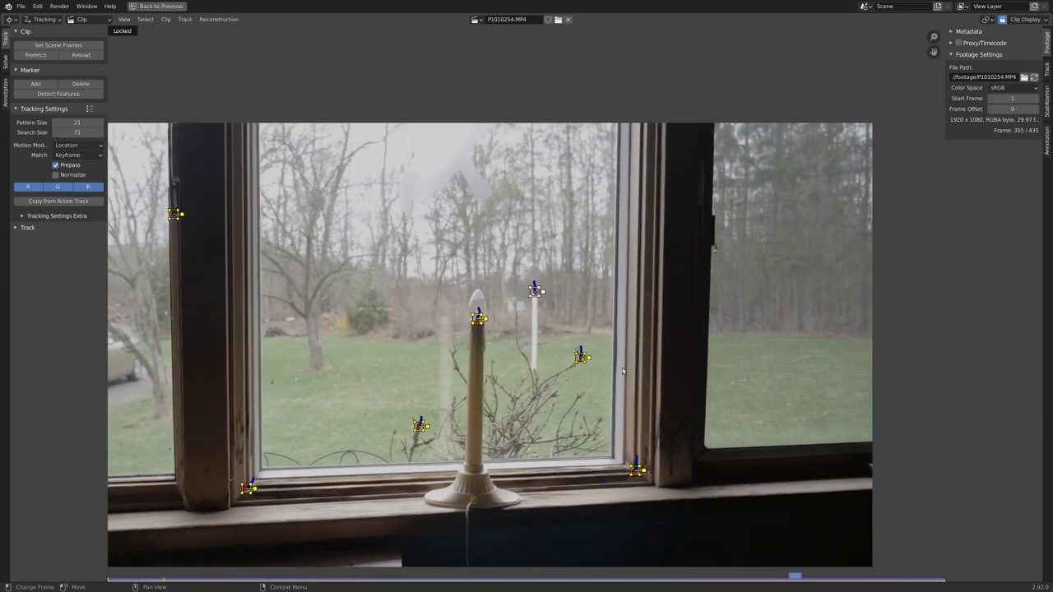
Enable Tripod in the solve settings and solve camera motion, reaching 5.19 px error.
{"action": "left_click", "coordinate": [5, 63]}
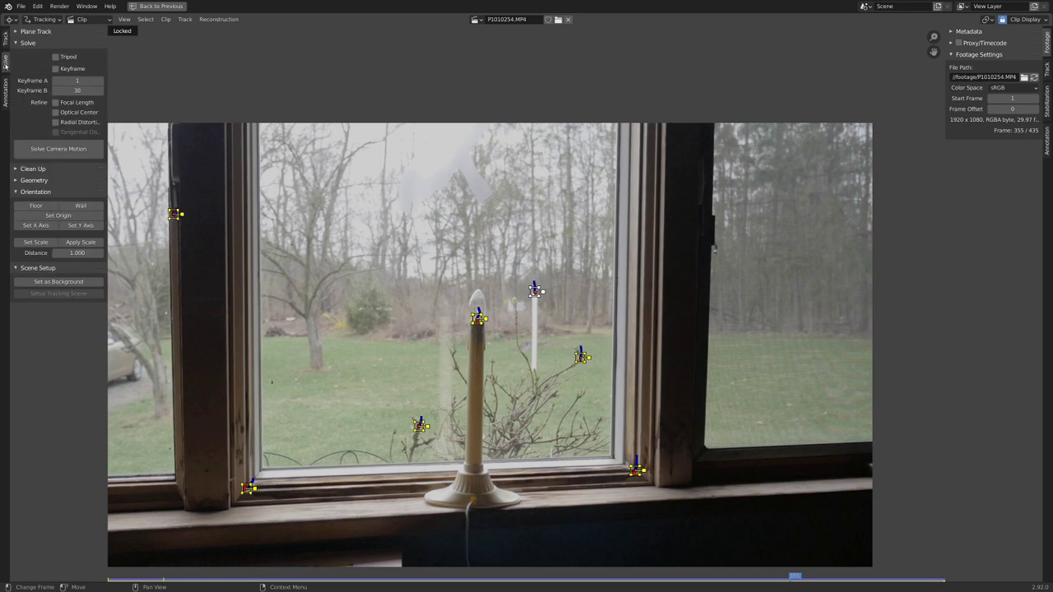
{"action": "left_click", "coordinate": [56, 57]}
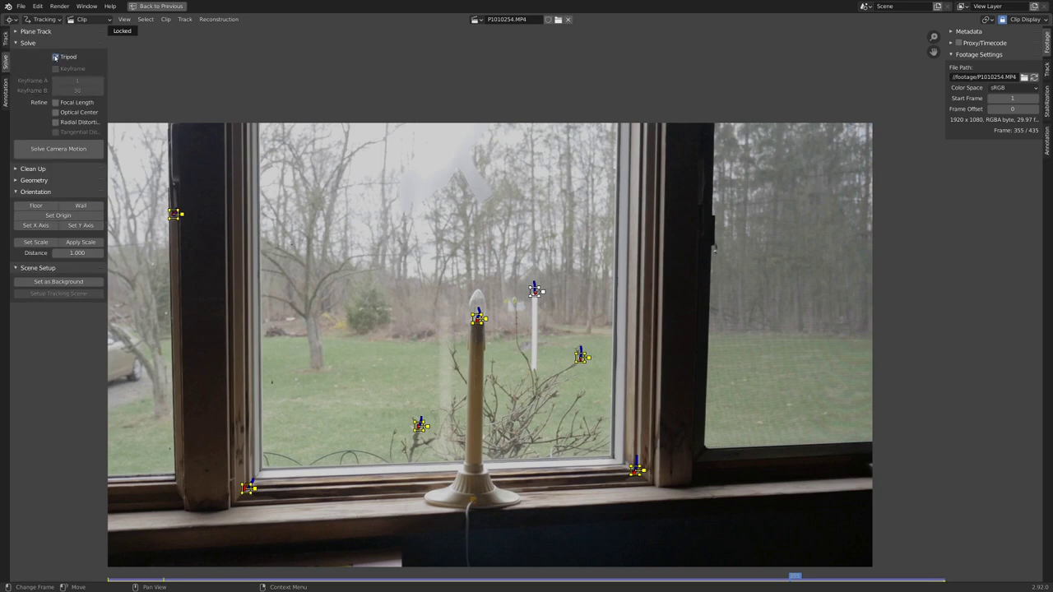
{"action": "left_click", "coordinate": [54, 152]}
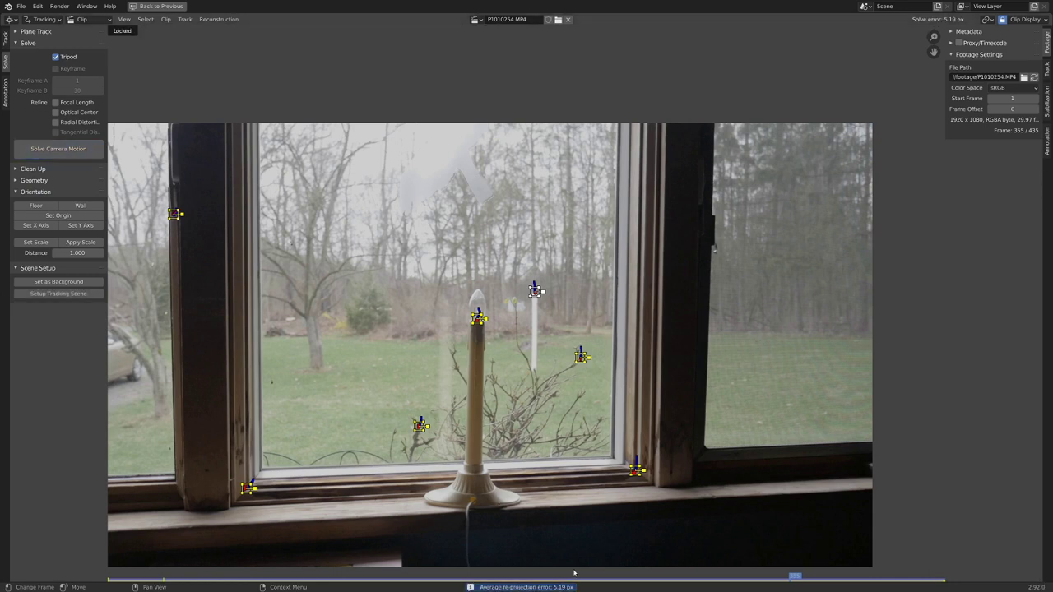
Restore the full layout and add a Camera Solver constraint to Camera.005 with Active Clip off.
{"action": "key", "text": "ctrl+space"}
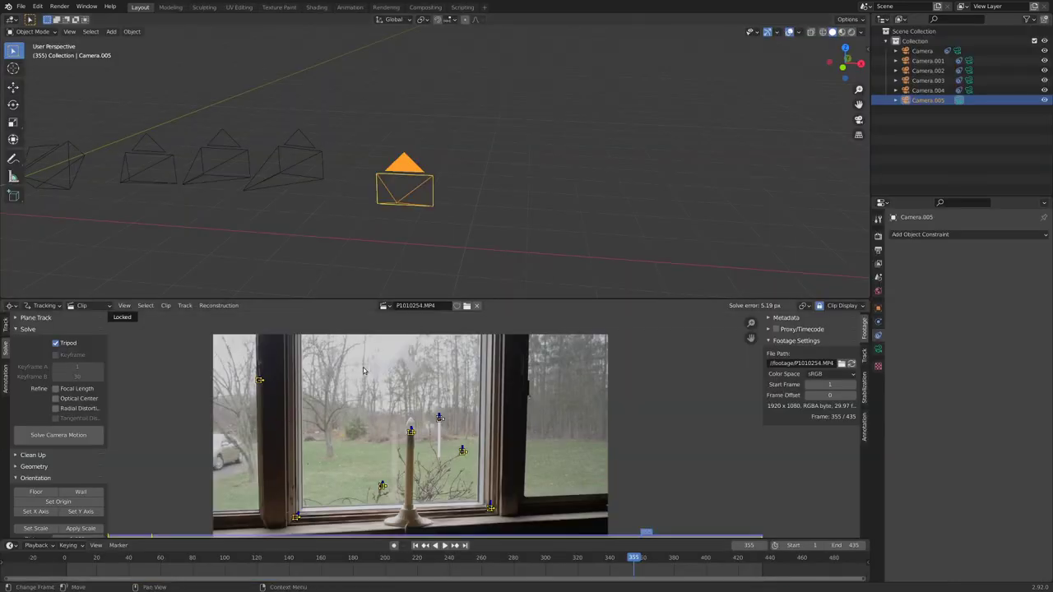
{"action": "scroll", "coordinate": [418, 202], "scroll_direction": "up", "scroll_amount": 2}
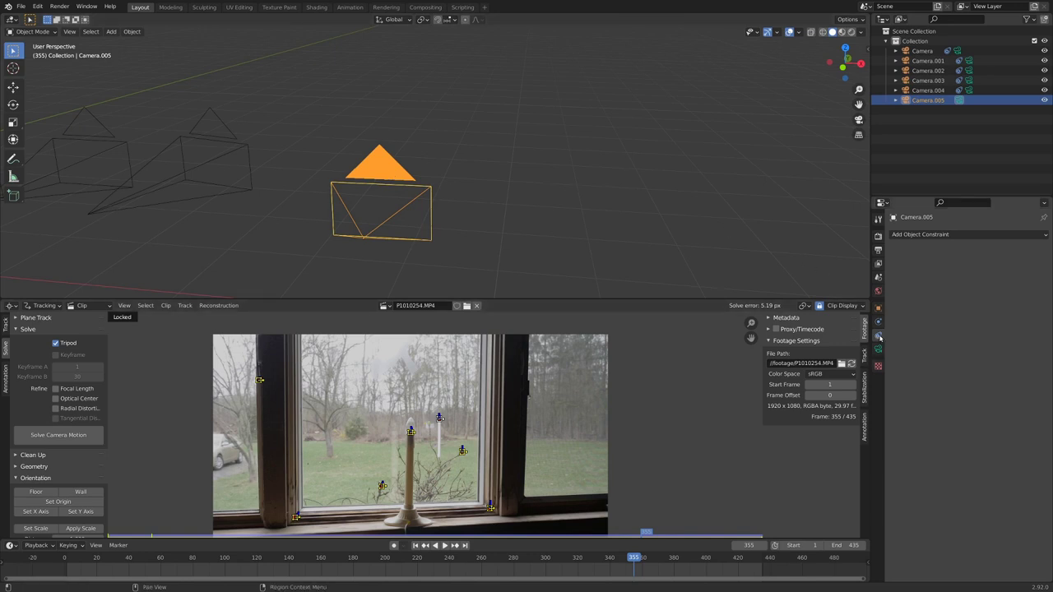
{"action": "left_click", "coordinate": [922, 235]}
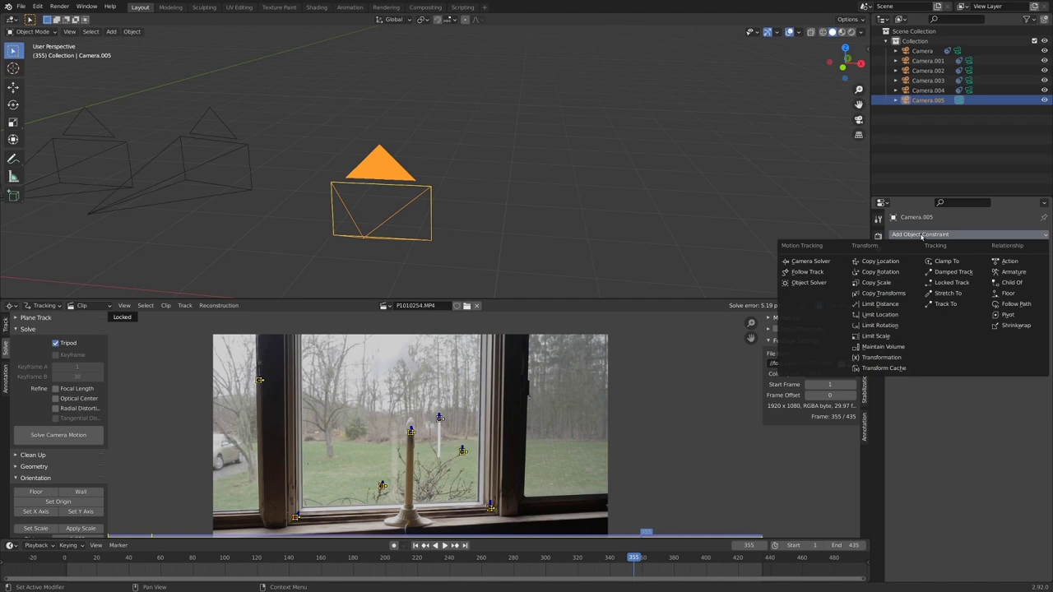
{"action": "left_click", "coordinate": [824, 262]}
{"action": "left_click", "coordinate": [956, 265]}
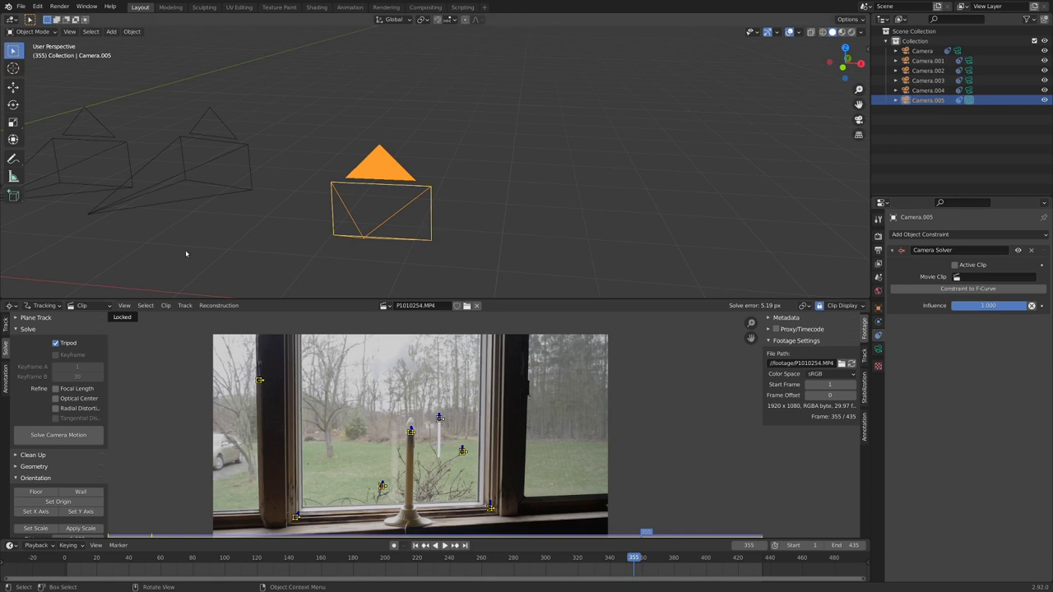
Set the solver's movie clip to P1010254.MP4 and start playback.
{"action": "middle_click_drag", "start_coordinate": [278, 174], "coordinate": [487, 241]}
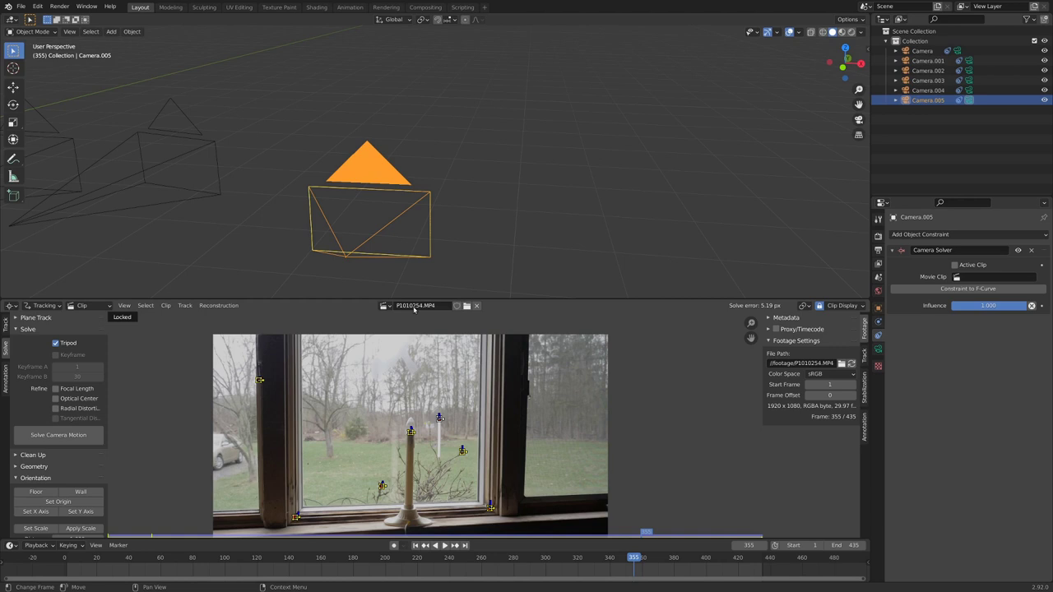
{"action": "left_click", "coordinate": [958, 277]}
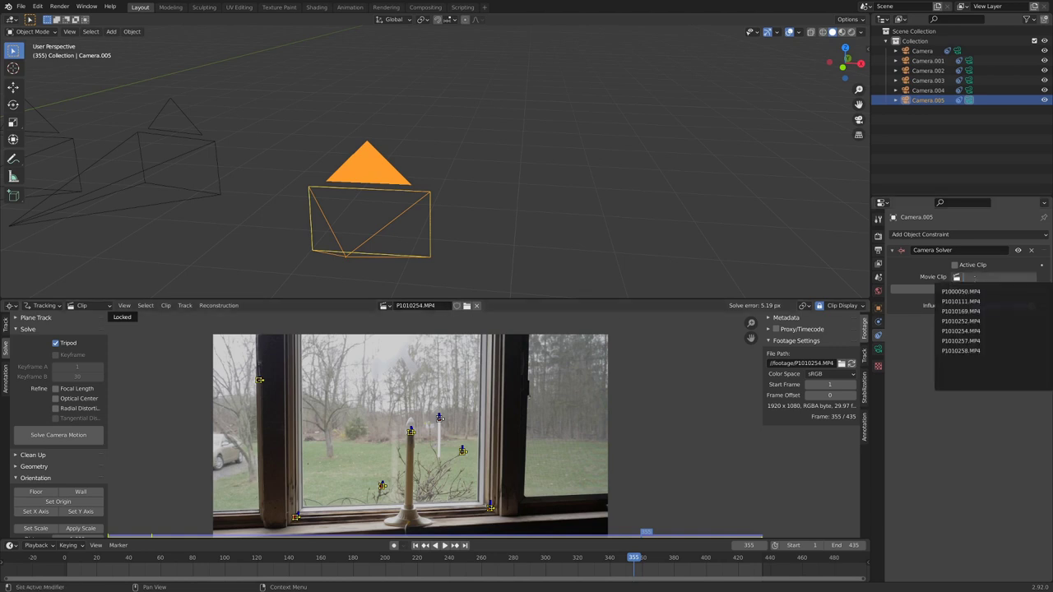
{"action": "left_click", "coordinate": [971, 330]}
{"action": "key", "text": "space"}
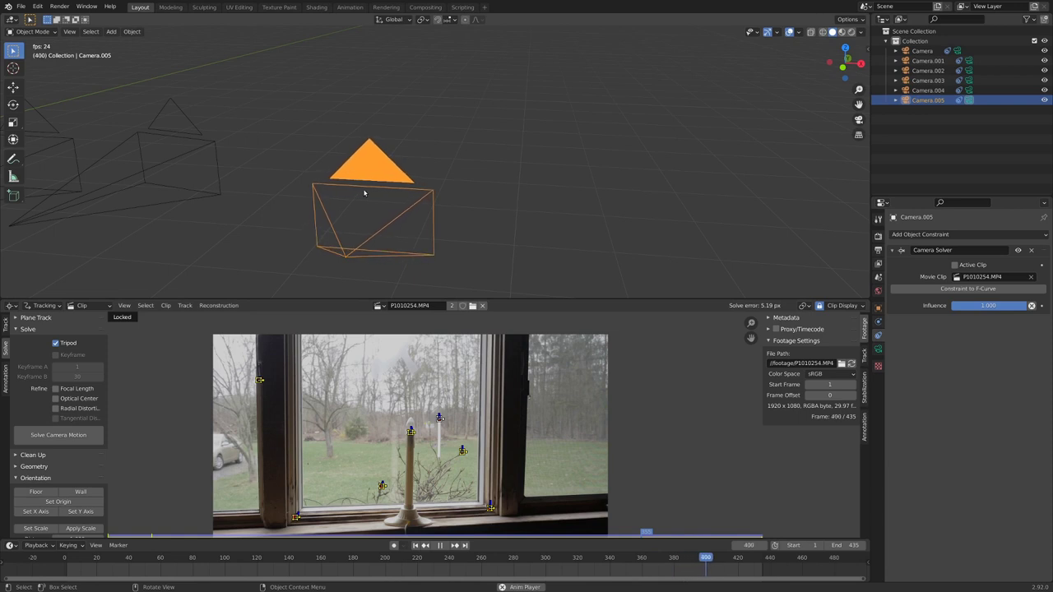
Watch the playback through Camera.005, then orbit out and move it further left.
{"action": "key", "text": "KP_0"}
{"action": "scroll", "coordinate": [390, 188], "scroll_direction": "up", "scroll_amount": 3}
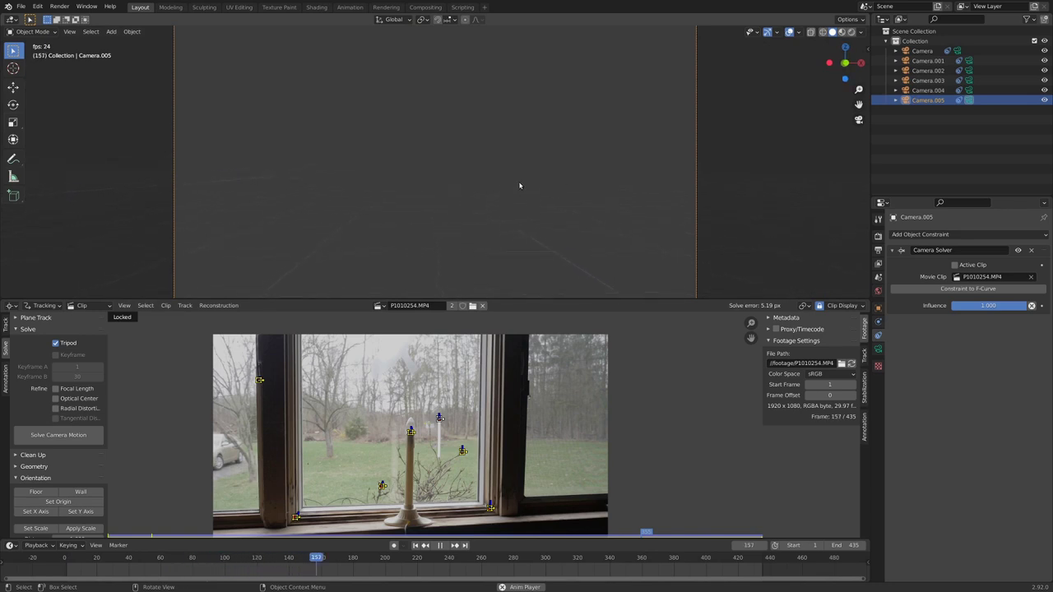
{"action": "middle_click_drag", "start_coordinate": [516, 179], "coordinate": [471, 255]}
{"action": "key", "text": "g"}
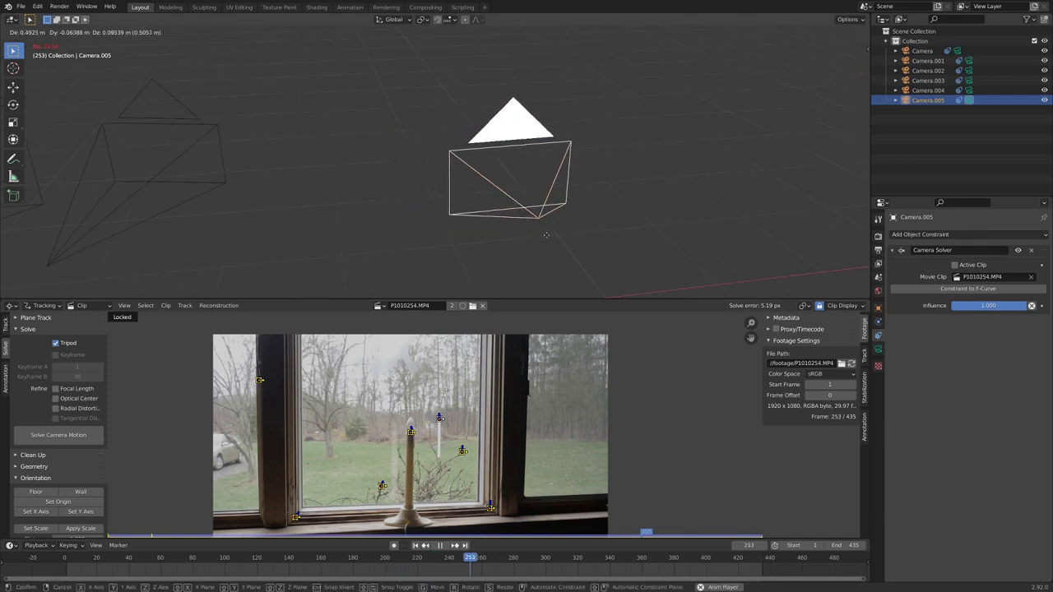
{"action": "left_click", "coordinate": [484, 247]}
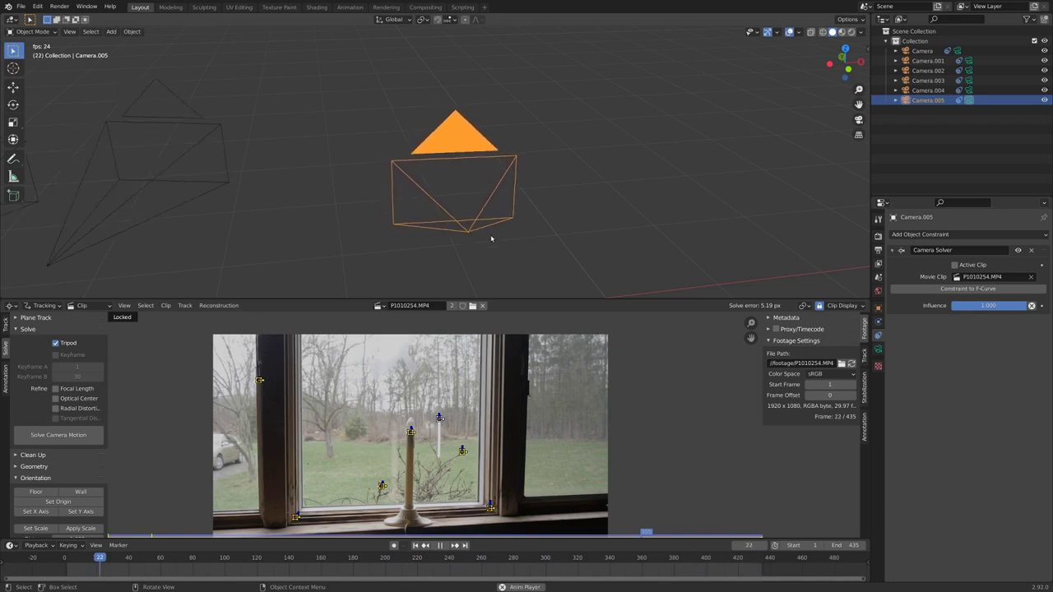
Replay the animation from the first frame and scrub back to earlier frames.
{"action": "scroll", "coordinate": [519, 215], "scroll_direction": "down", "scroll_amount": 10}
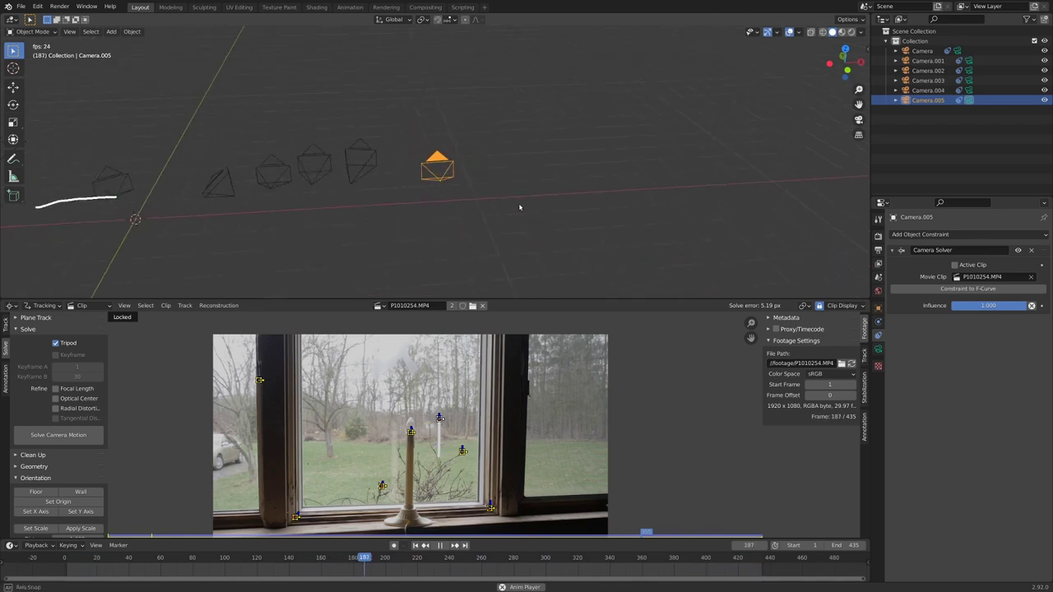
{"action": "key", "text": "space"}
{"action": "key", "text": "shift+Left"}
{"action": "key", "text": "space"}
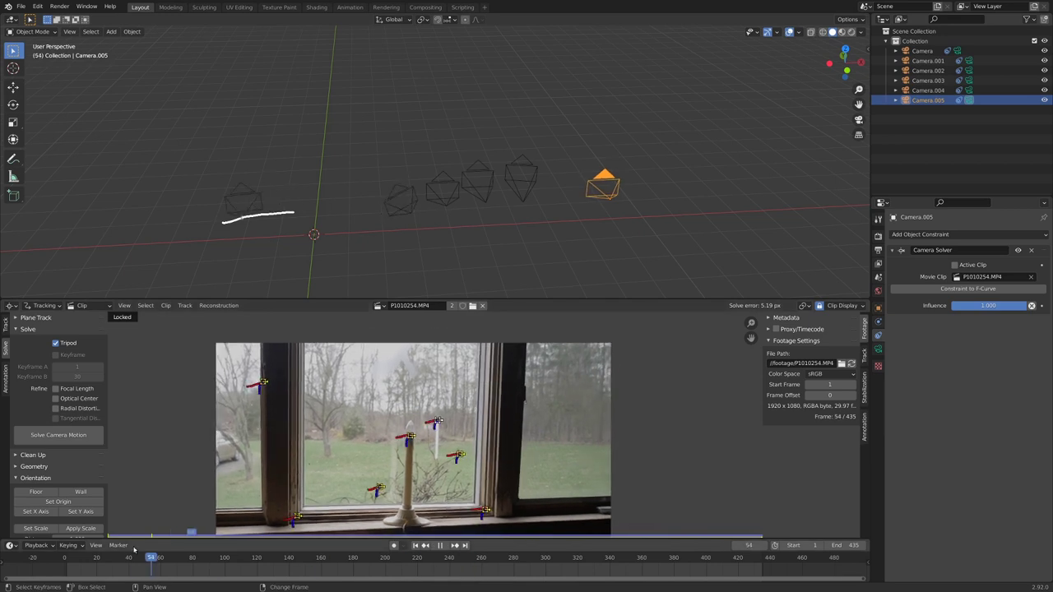
{"action": "key", "text": "space"}
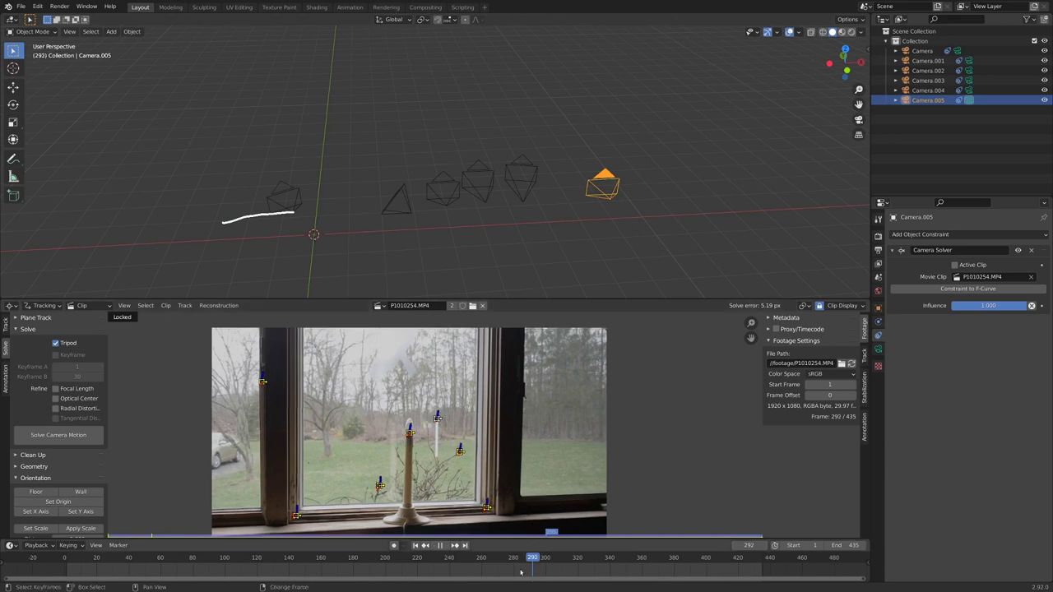
{"action": "right_click_drag", "start_coordinate": [284, 581], "coordinate": [275, 581]}
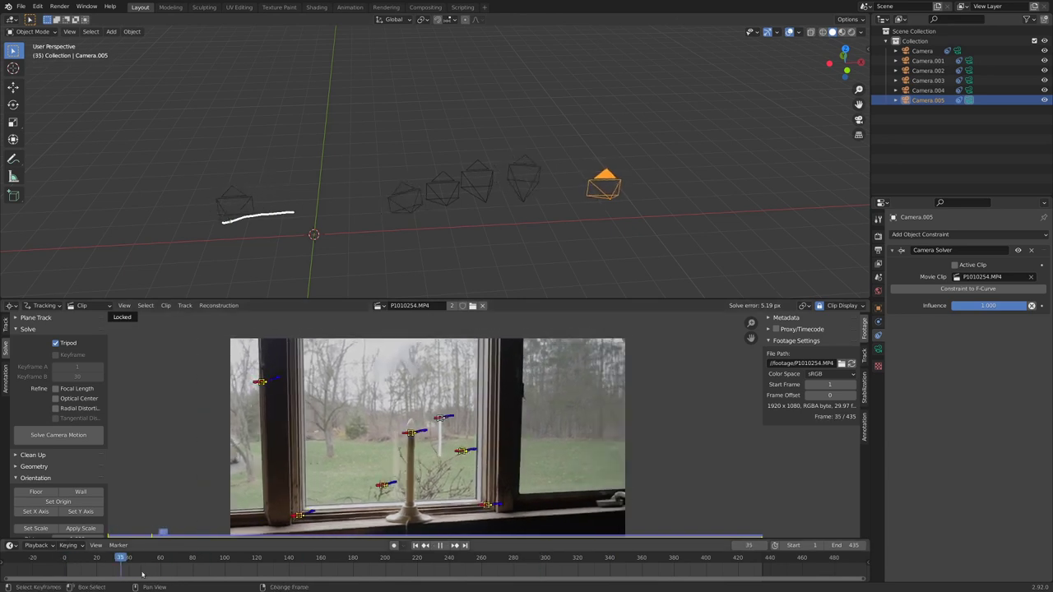
{"action": "key", "text": "space"}
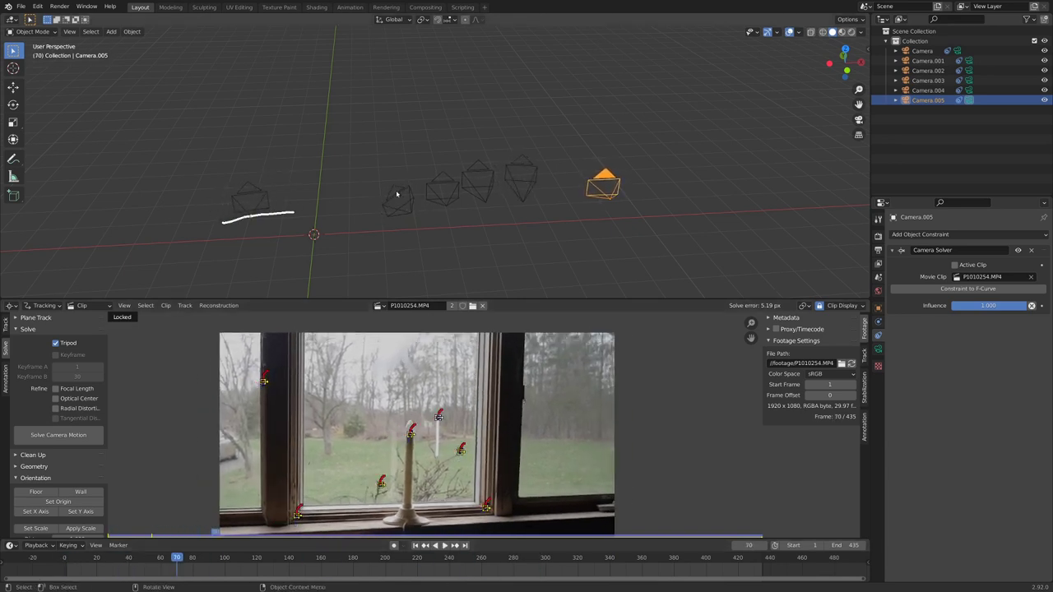
Make the camera named Camera active and watch the animation through it in a maximized view.
{"action": "left_click", "coordinate": [267, 200]}
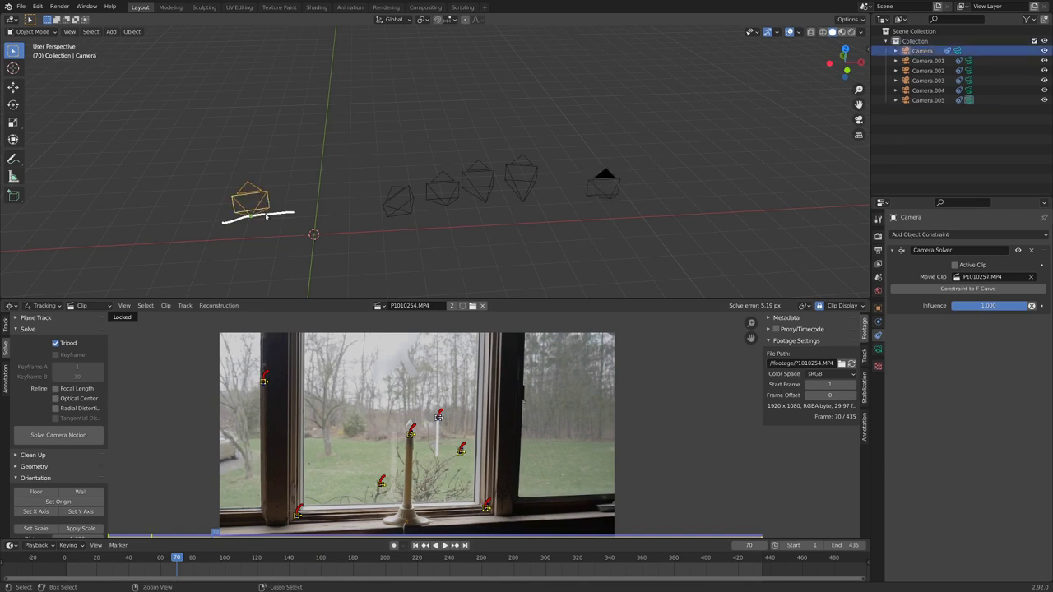
{"action": "key", "text": "ctrl+KP_0"}
{"action": "key", "text": "Home"}
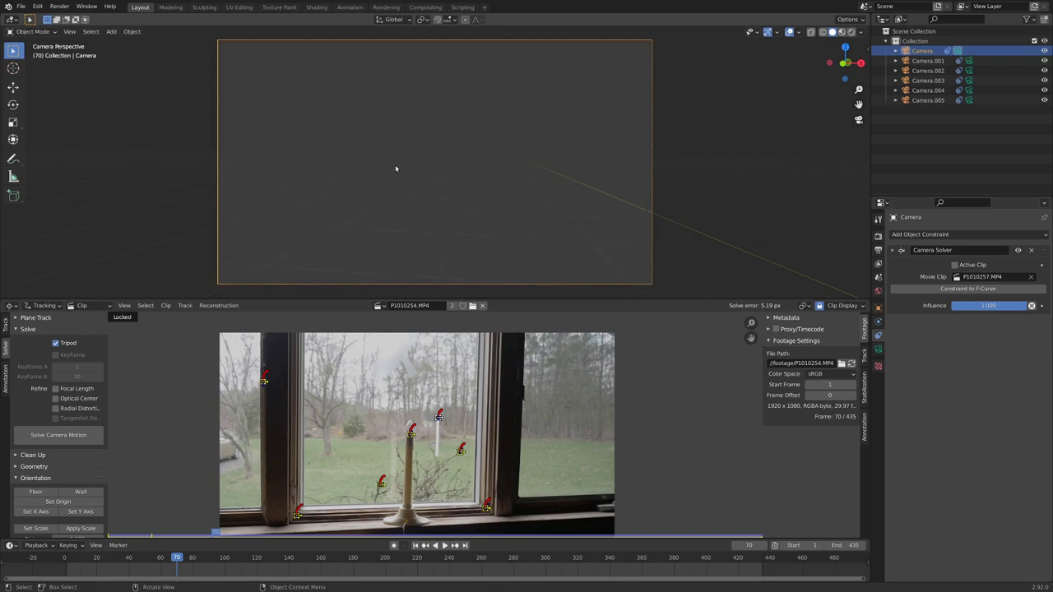
{"action": "key", "text": "space"}
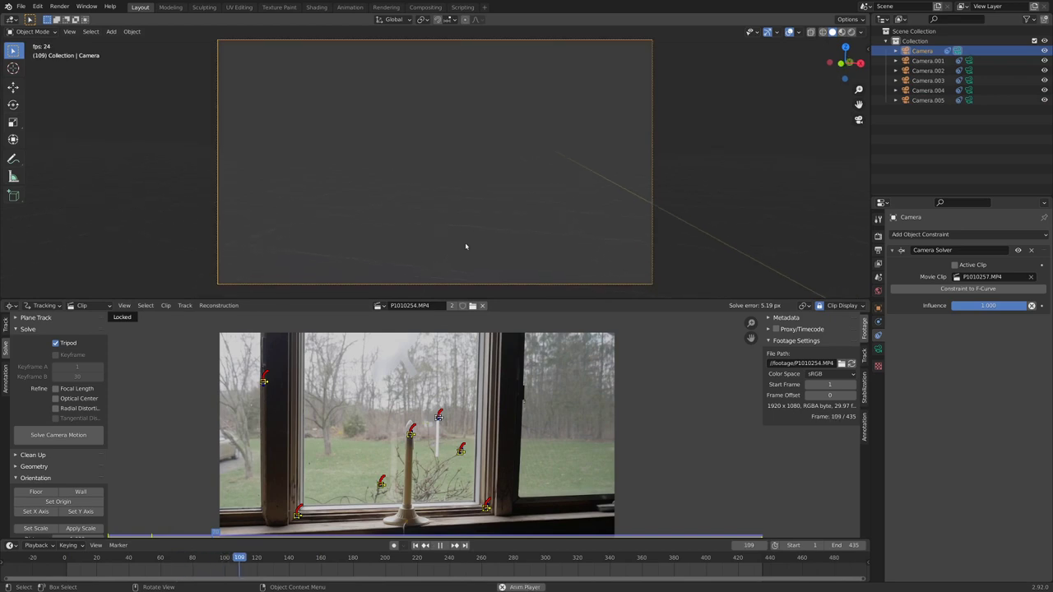
{"action": "key", "text": "ctrl+space"}
{"action": "key", "text": "Home"}
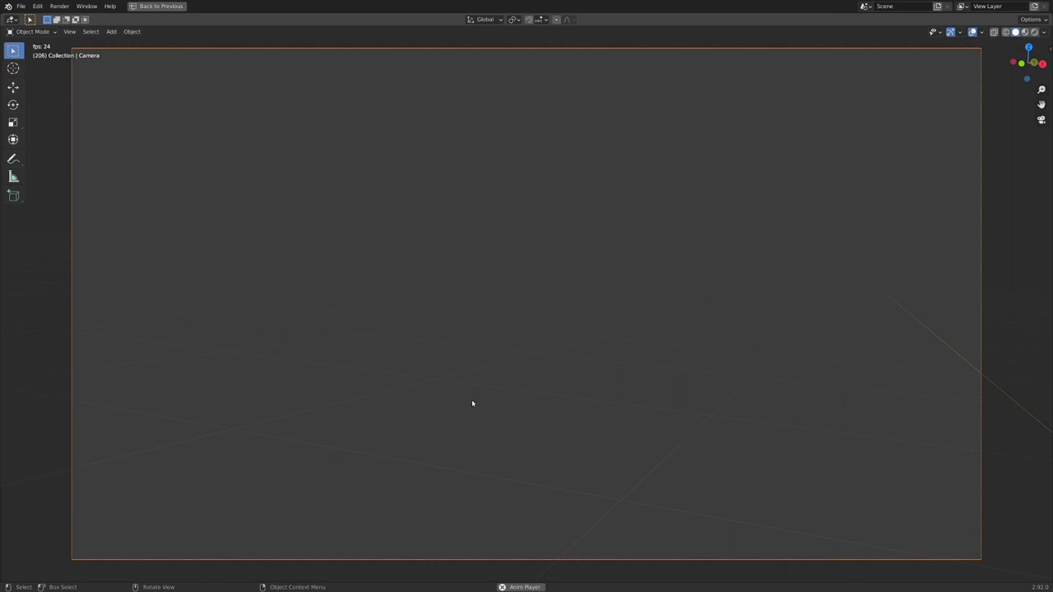
{"action": "key", "text": "Escape"}
{"action": "key", "text": "ctrl+space"}
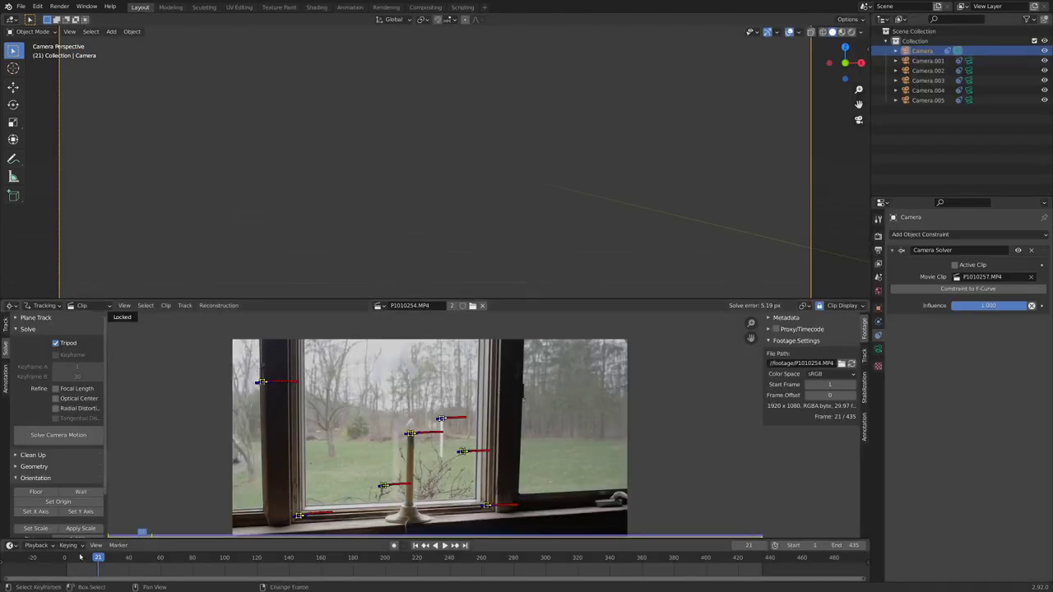
Scrub to frame 182, copy the selected Camera, and save camera move library.blend.
{"action": "left_click", "coordinate": [361, 561]}
{"action": "mouse_move", "coordinate": [363, 568]}
{"action": "left_mouse_down"}
{"action": "mouse_move", "coordinate": [341, 562]}
{"action": "mouse_move", "coordinate": [356, 563]}
{"action": "left_mouse_up"}
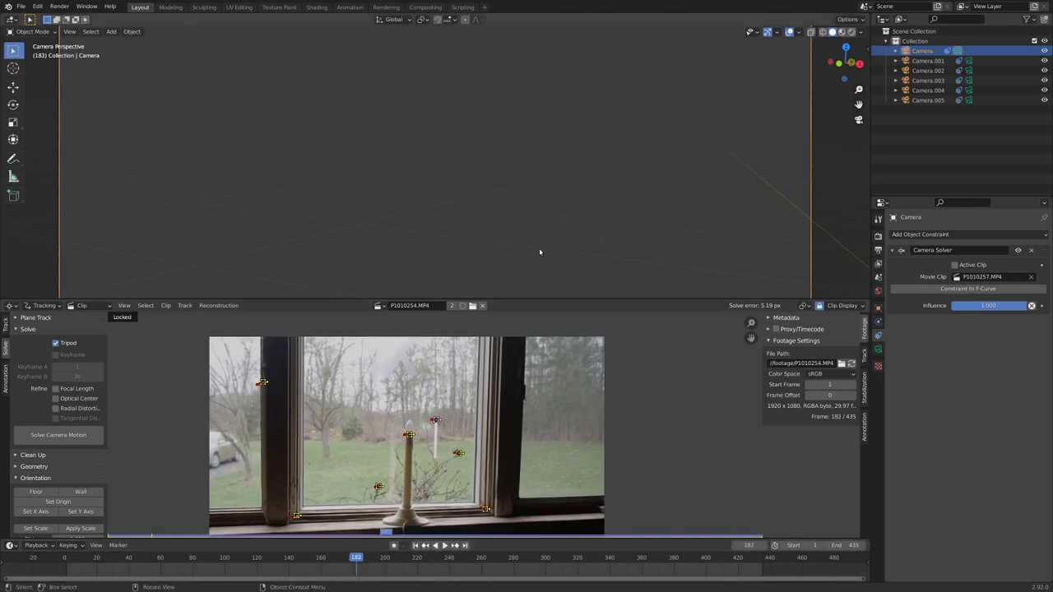
{"action": "middle_click_drag", "start_coordinate": [539, 250], "coordinate": [508, 235]}
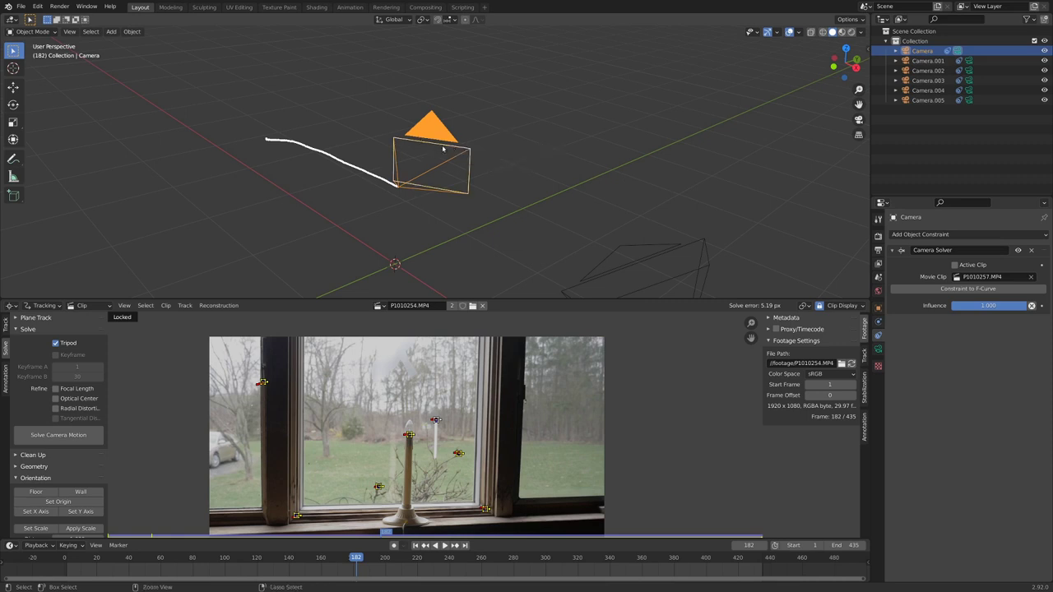
{"action": "key", "text": "ctrl+c"}
{"action": "left_click", "coordinate": [442, 148]}
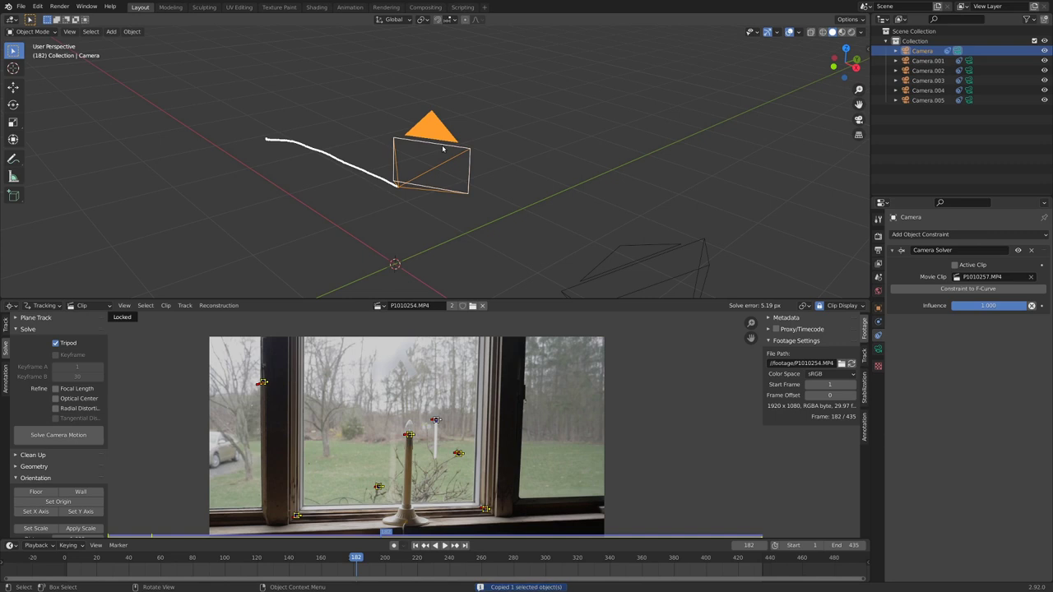
{"action": "key", "text": "ctrl+s"}
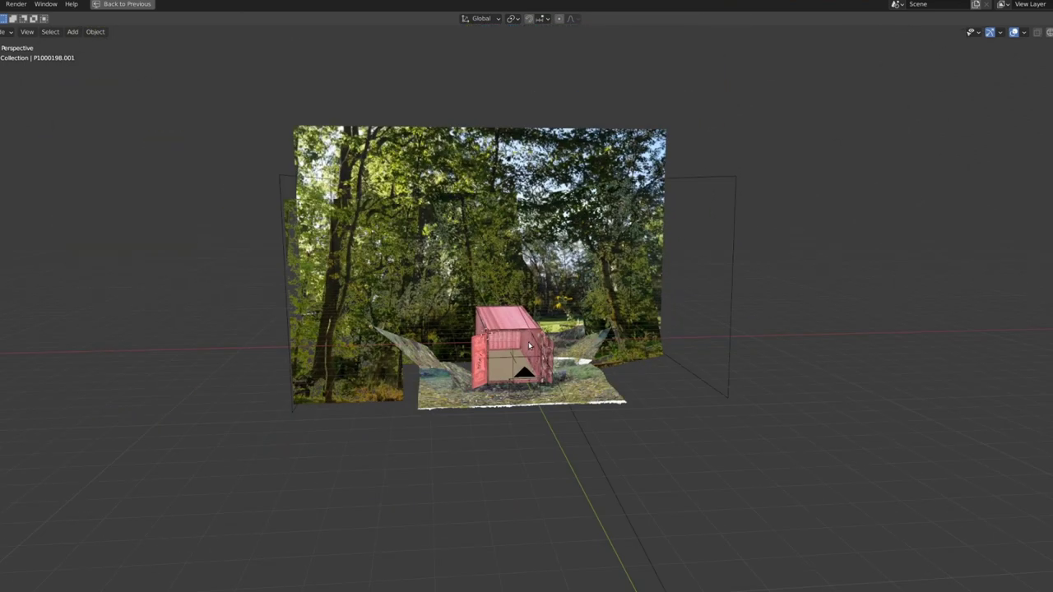
Orbit the container scene and switch to a zoomed top orthographic view.
{"action": "scroll", "coordinate": [418, 339], "scroll_direction": "up", "scroll_amount": 3}
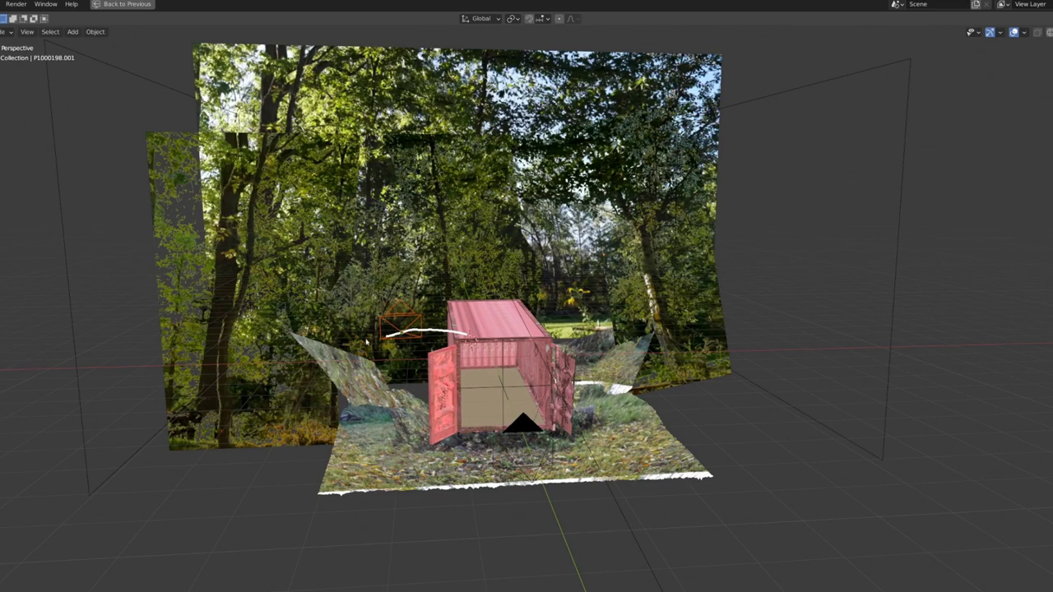
{"action": "middle_click_drag", "start_coordinate": [367, 343], "coordinate": [395, 367]}
{"action": "key", "text": "KP_7"}
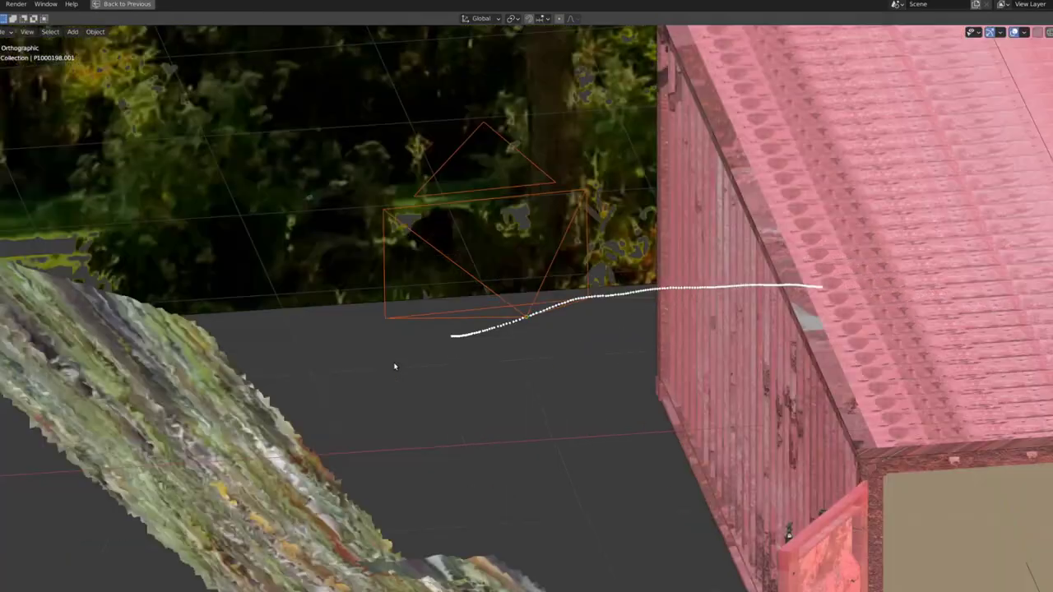
{"action": "scroll", "coordinate": [488, 311], "scroll_direction": "up", "scroll_amount": 5}
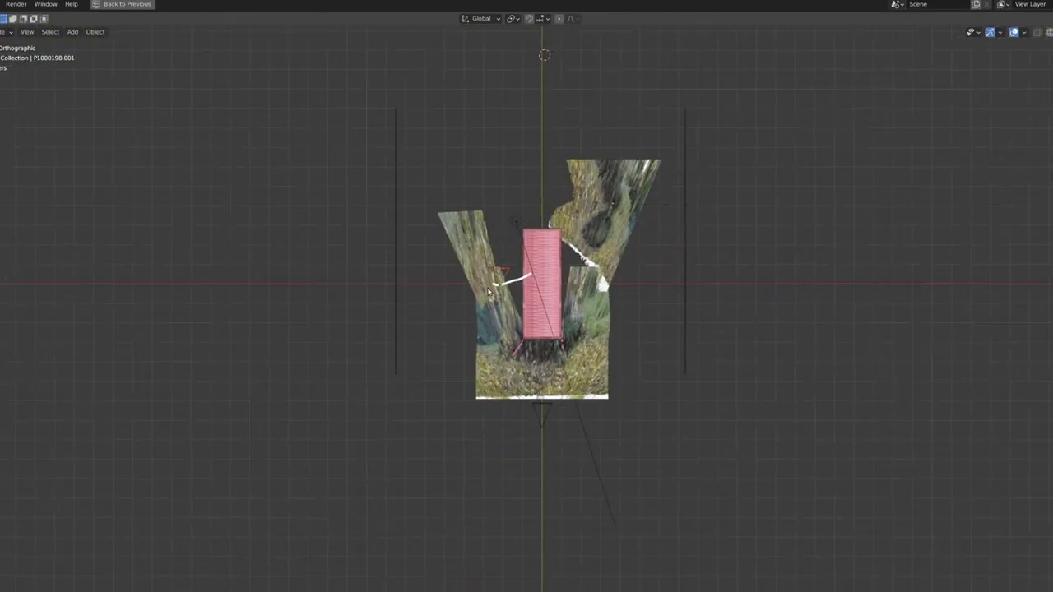
Move the small triangle just in front of the container's open doors, then check it from a tilted view.
{"action": "key", "text": "g"}
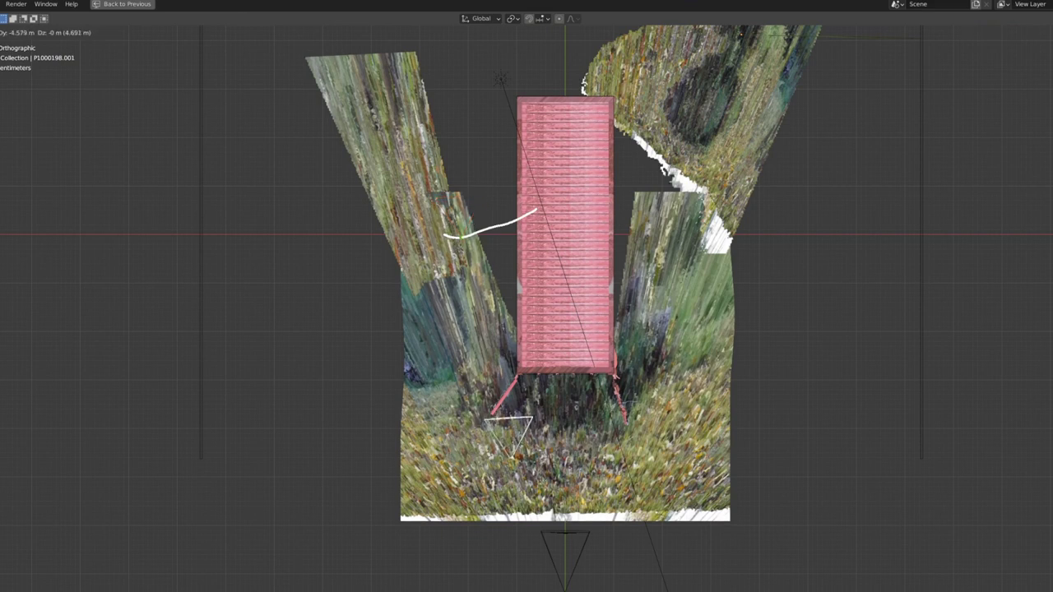
{"action": "left_click", "coordinate": [507, 420]}
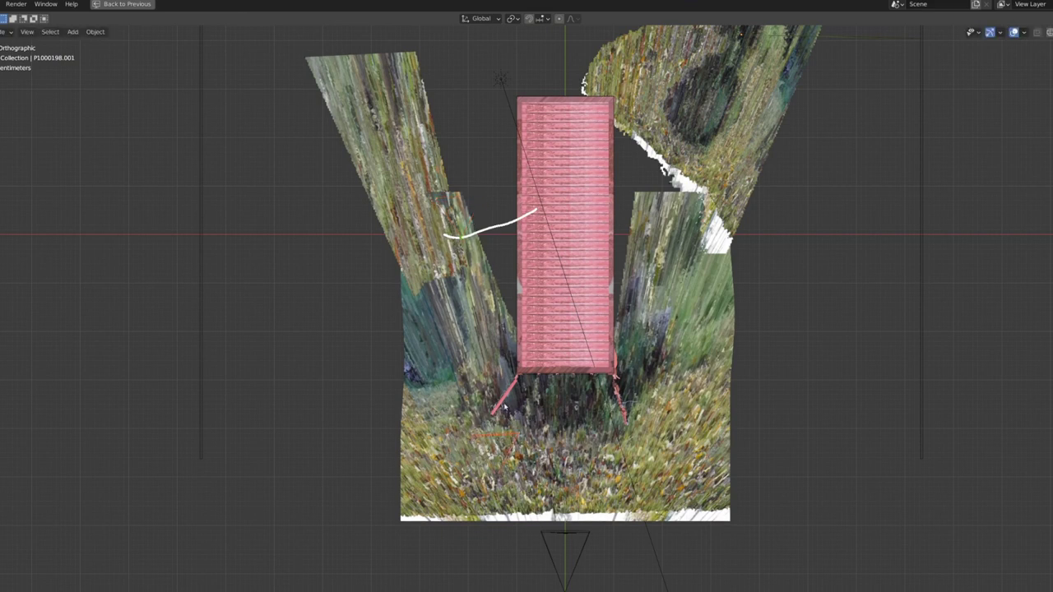
{"action": "key", "text": "g"}
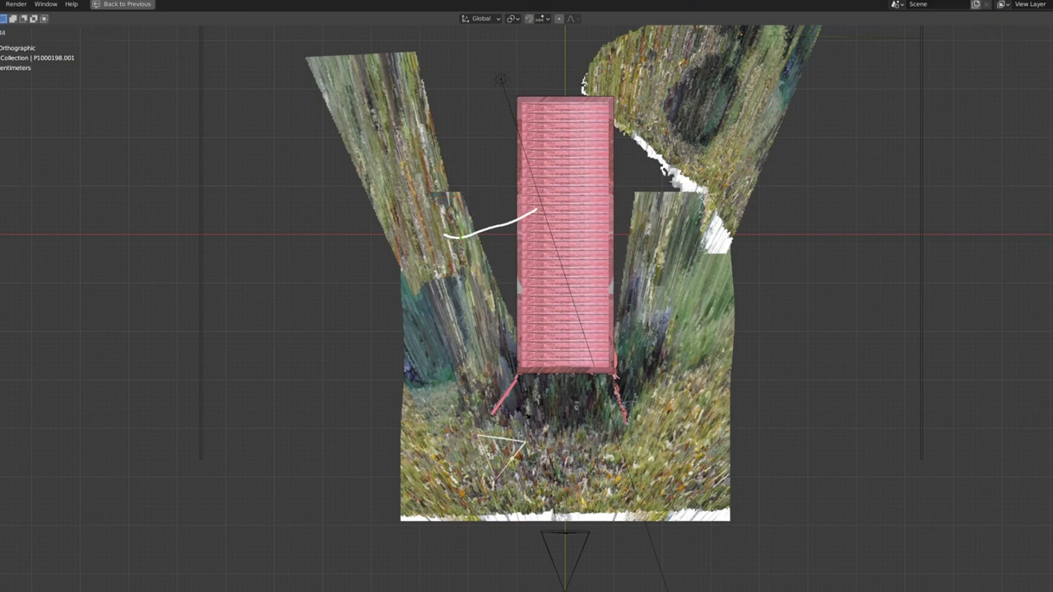
{"action": "left_click", "coordinate": [515, 420]}
{"action": "middle_click_drag", "start_coordinate": [490, 245], "coordinate": [452, 297]}
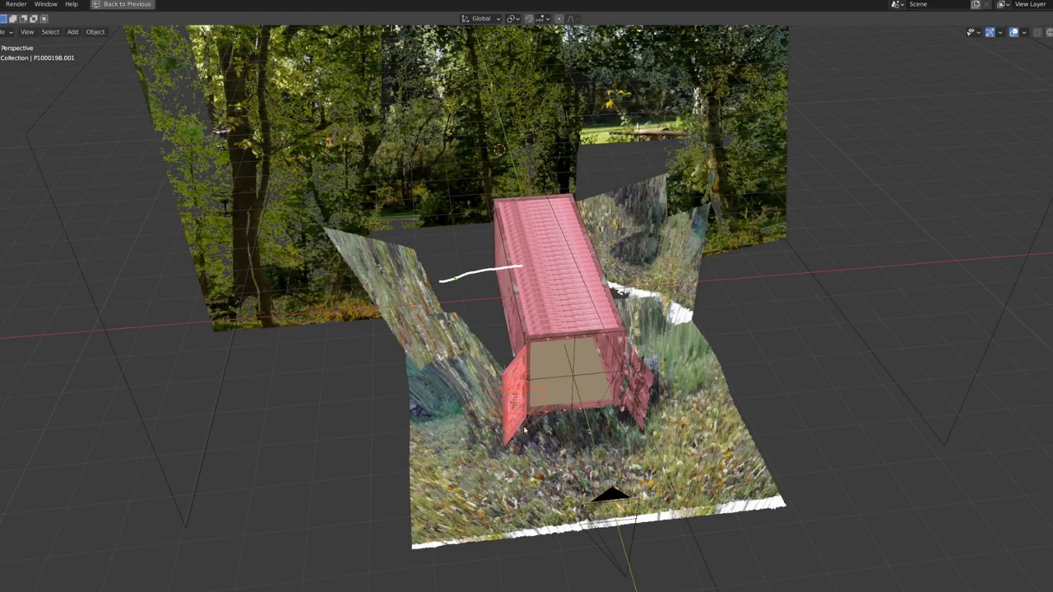
{"action": "key", "text": "KP_7"}
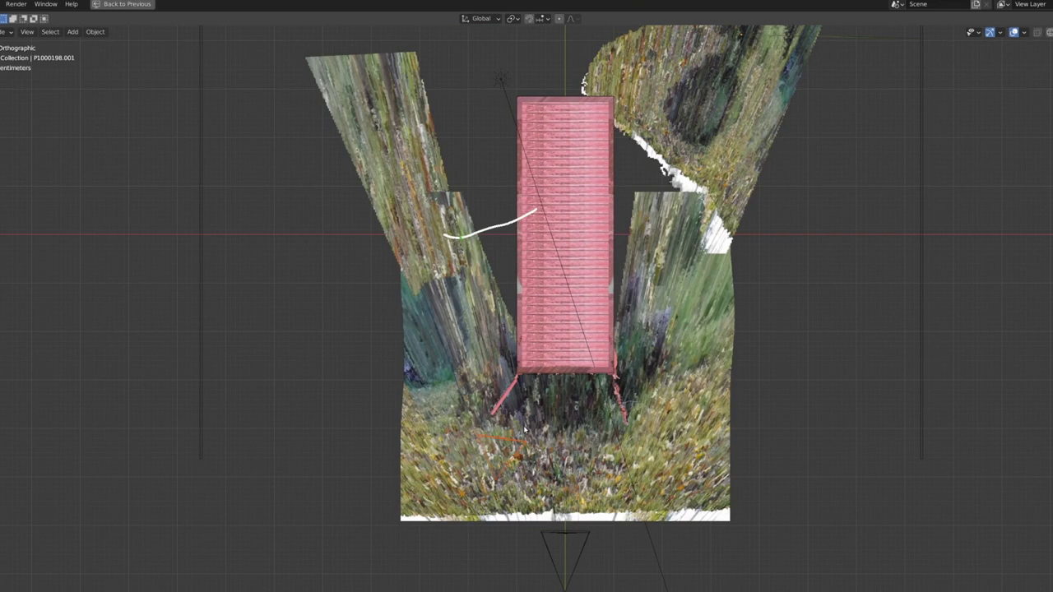
{"action": "middle_click_drag", "start_coordinate": [524, 428], "coordinate": [514, 293]}
Stop playback and reposition Camera.001 in camera view so it looks into the open container.
{"action": "left_click", "coordinate": [551, 313]}
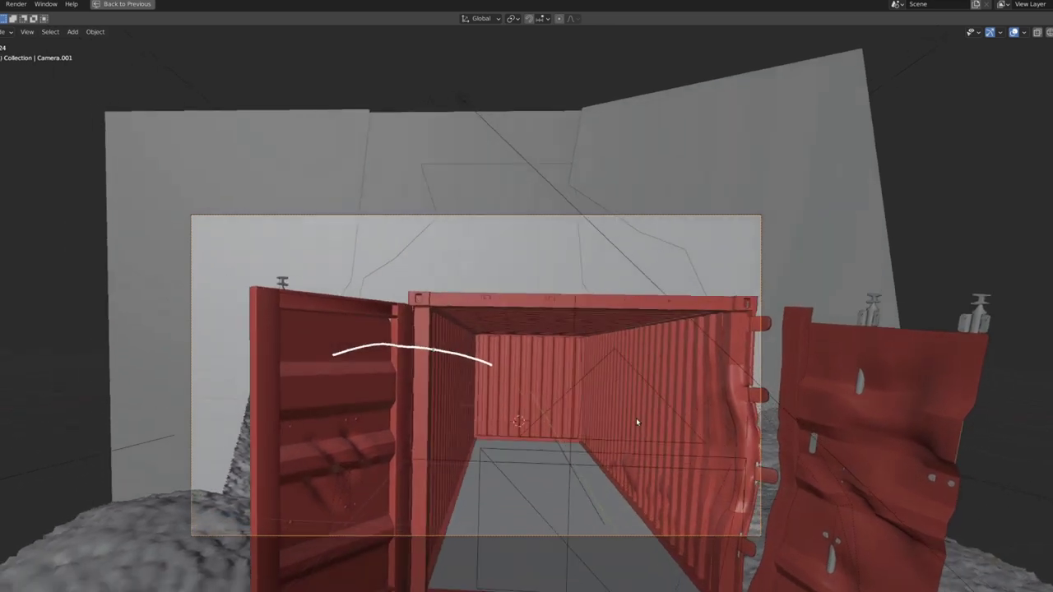
{"action": "key", "text": "space"}
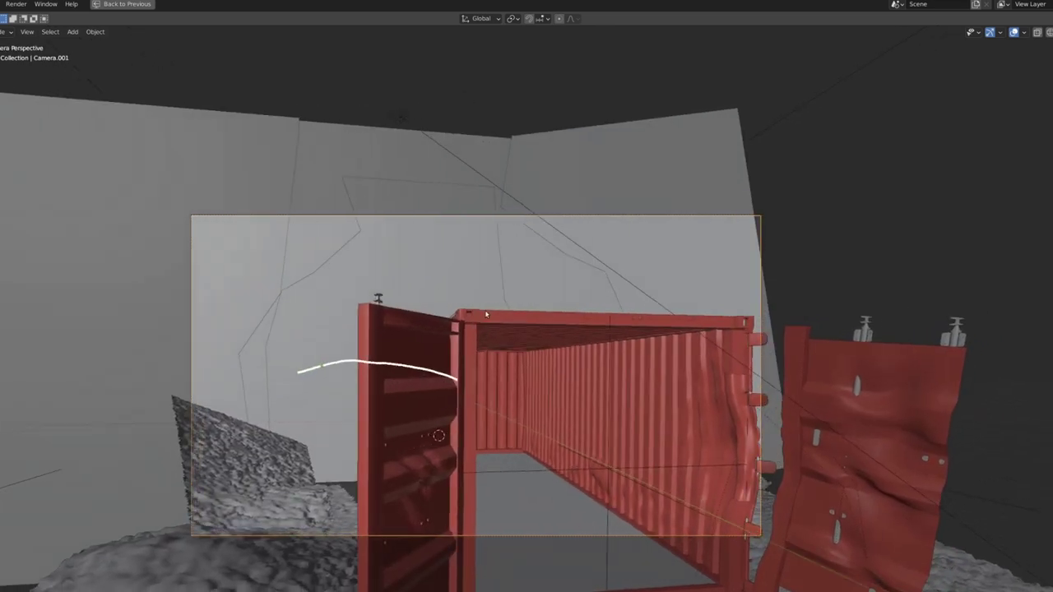
{"action": "key", "text": "g"}
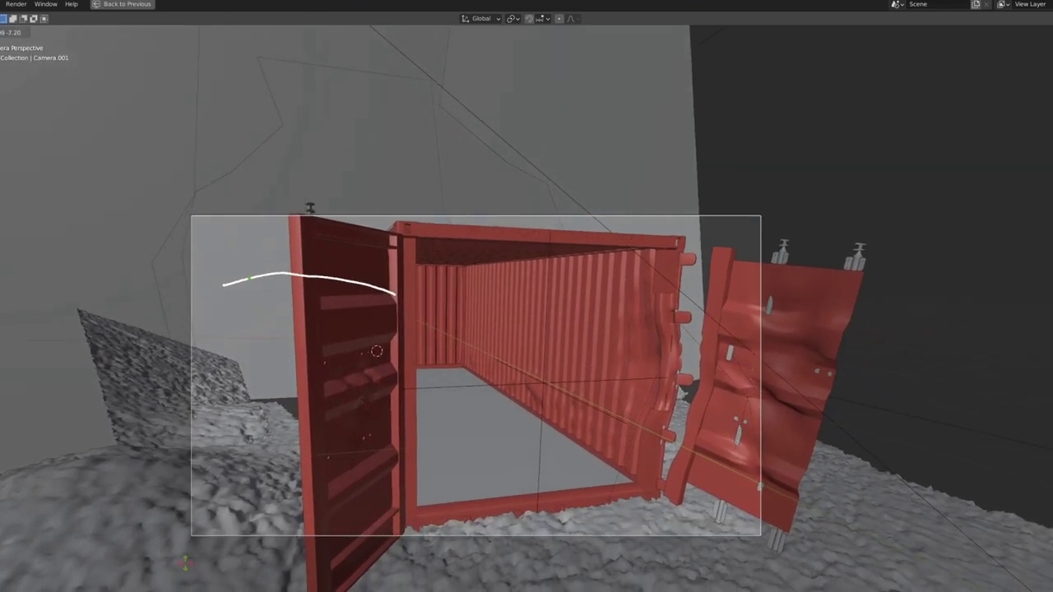
{"action": "left_click", "coordinate": [348, 463]}
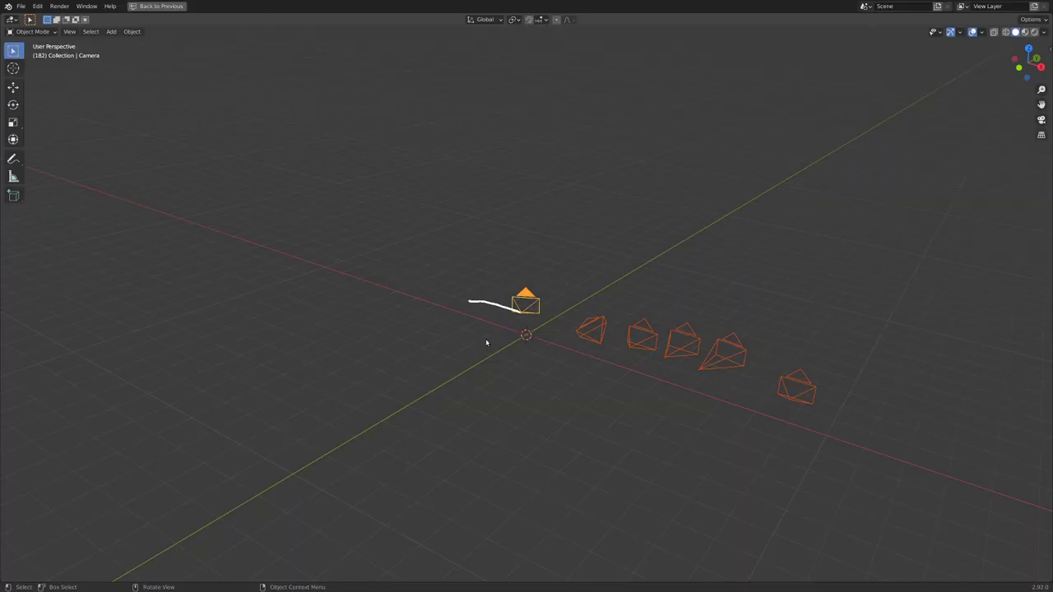
Maximize the 3D view to orbit closer to the selected camera, then restore the full workspace layout.
{"action": "key", "text": "ctrl+space"}
{"action": "scroll", "coordinate": [558, 198], "scroll_direction": "down", "scroll_amount": 3}
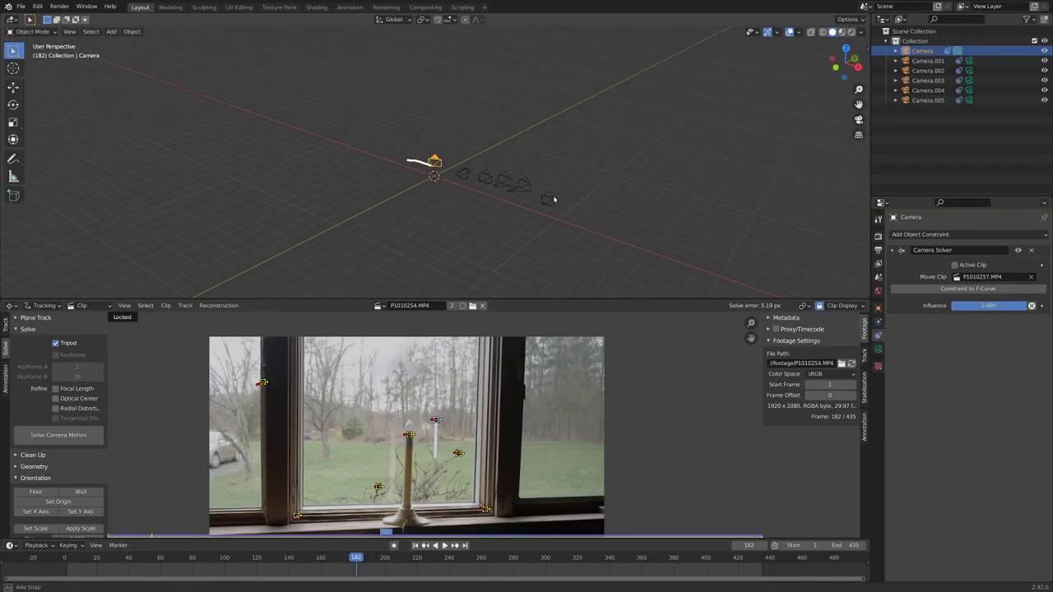
{"action": "scroll", "coordinate": [558, 199], "scroll_direction": "up", "scroll_amount": 2}
{"action": "key", "text": "ctrl+space"}
{"action": "scroll", "coordinate": [619, 332], "scroll_direction": "up", "scroll_amount": 2}
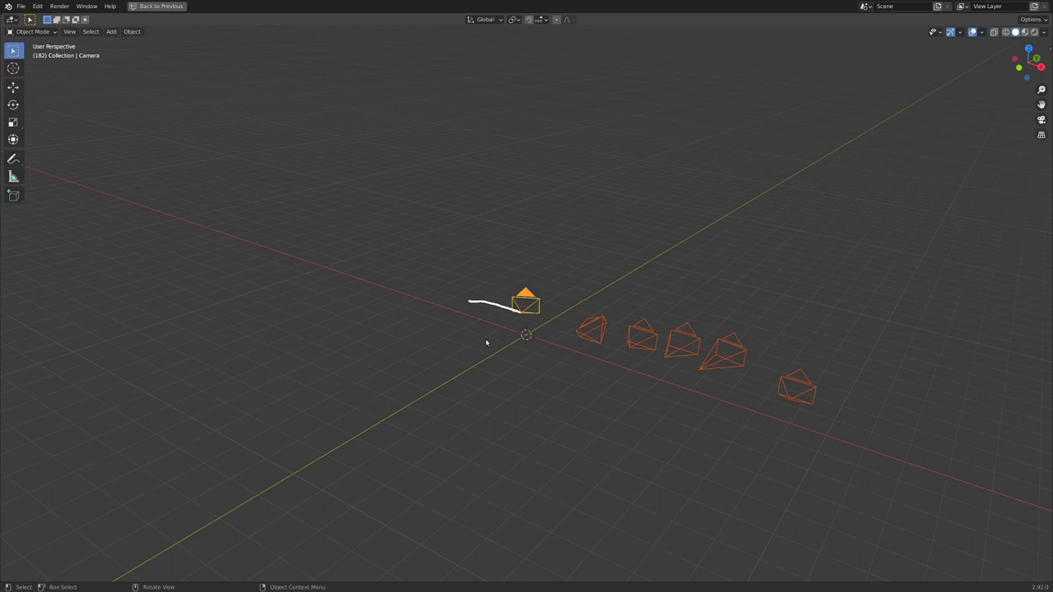
{"action": "middle_click_drag", "start_coordinate": [485, 338], "coordinate": [497, 364]}
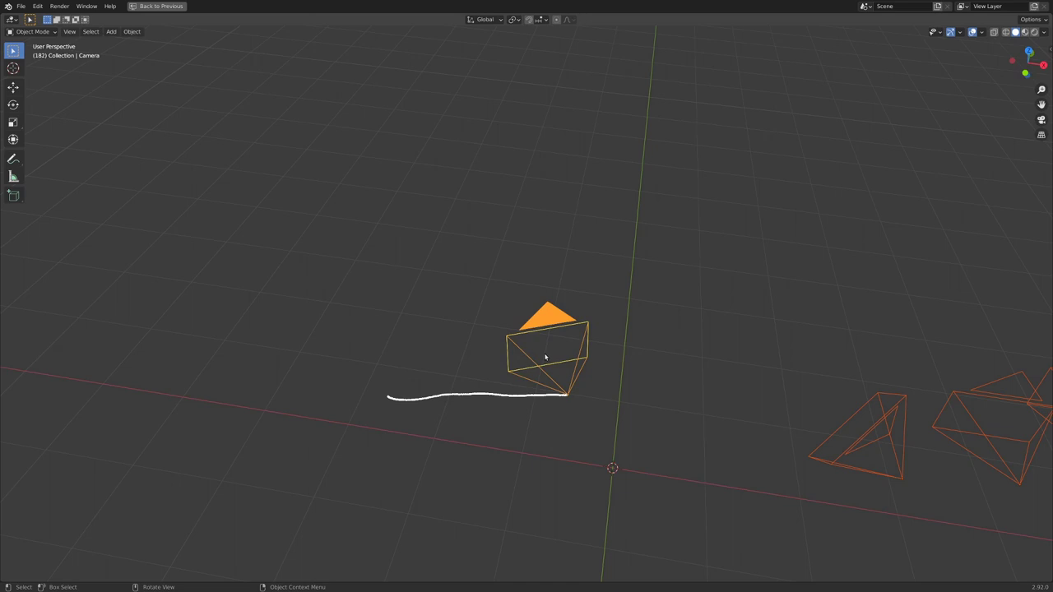
{"action": "key", "text": "ctrl+space"}
Jump to around frame 166 and play the solved camera's motion.
{"action": "scroll", "coordinate": [448, 229], "scroll_direction": "down", "scroll_amount": 2}
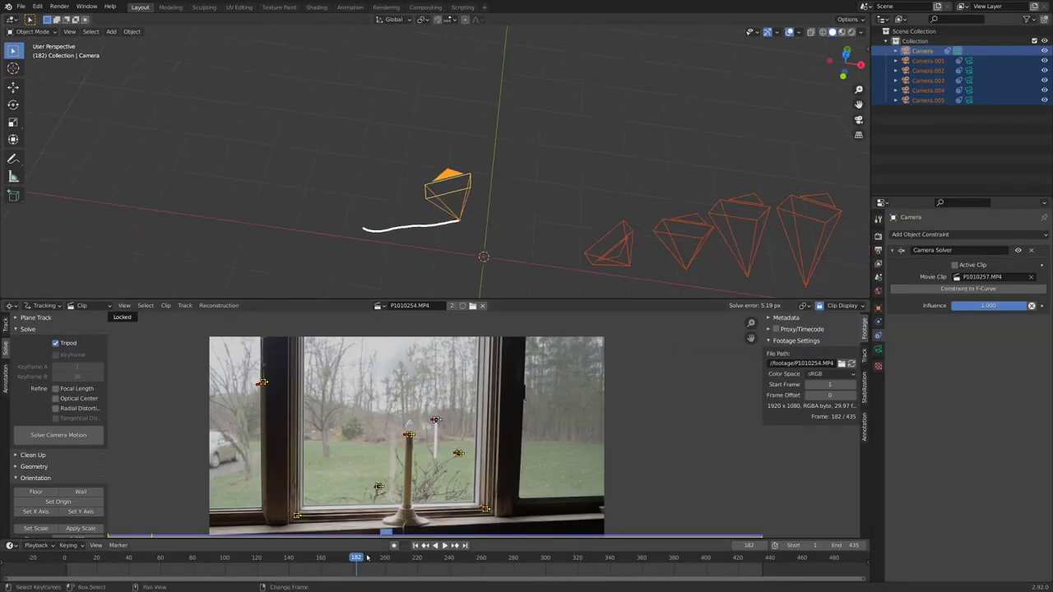
{"action": "left_click", "coordinate": [323, 565]}
{"action": "key", "text": "space"}
{"action": "key", "text": "space"}
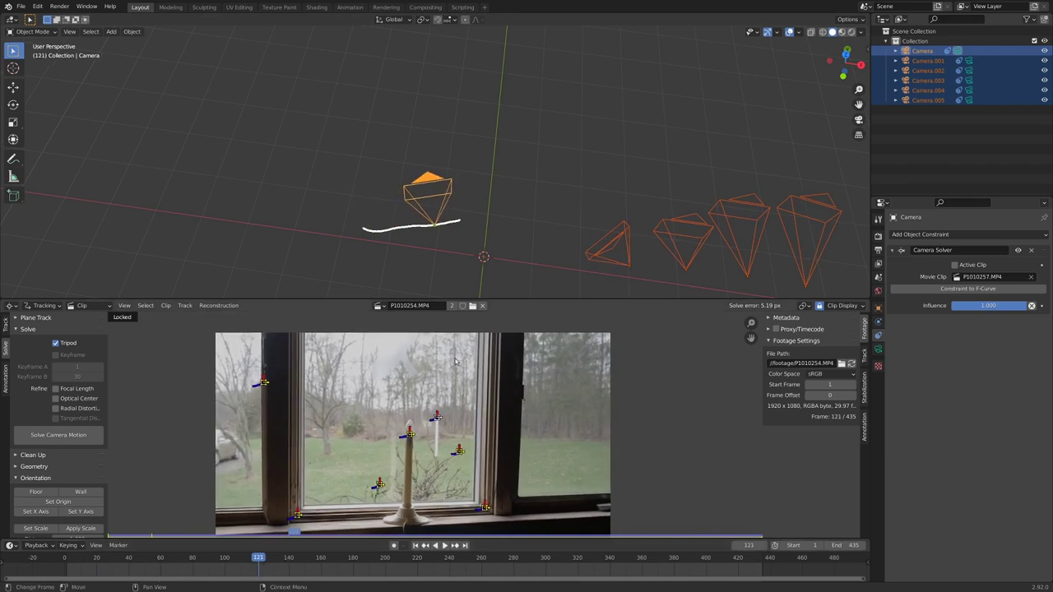
Show the camera's Object Properties and play, then scrub the timeline to around frame 182.
{"action": "left_click", "coordinate": [879, 308]}
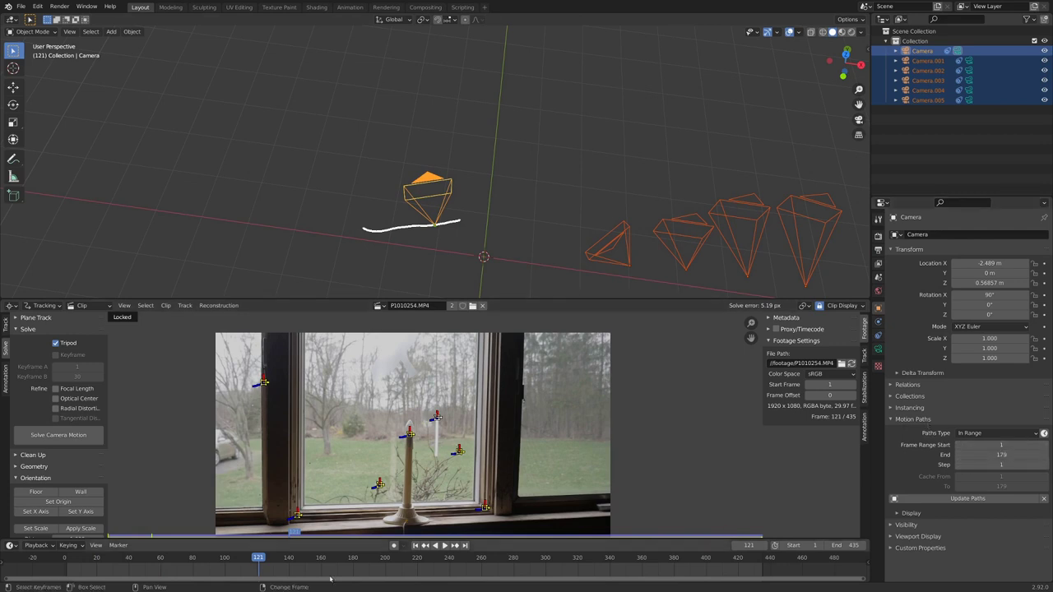
{"action": "key", "text": "space"}
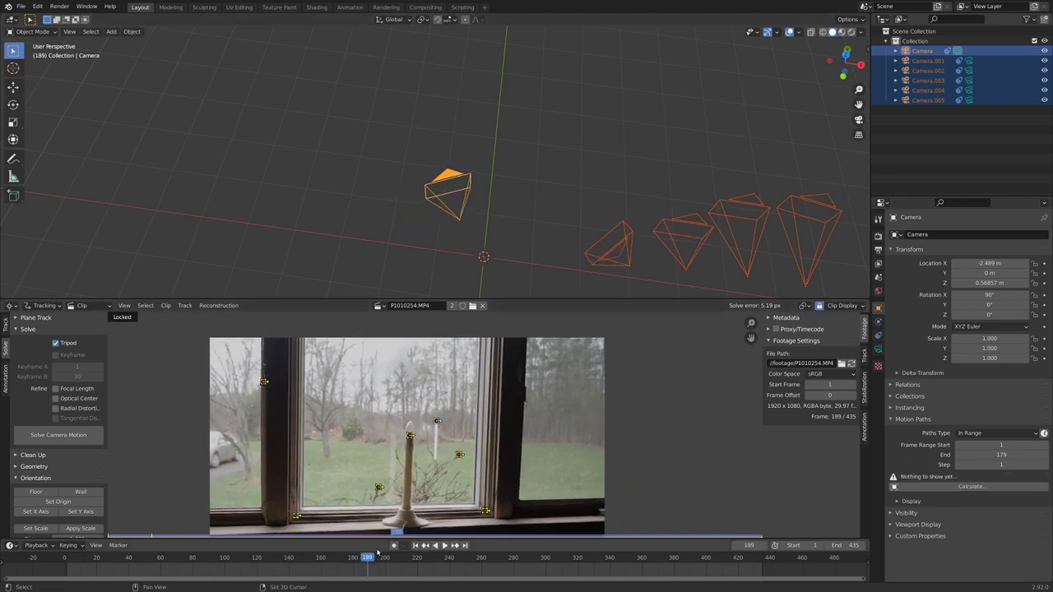
{"action": "left_click", "coordinate": [358, 571]}
{"action": "mouse_move", "coordinate": [358, 571]}
{"action": "left_mouse_down"}
{"action": "mouse_move", "coordinate": [305, 572]}
{"action": "mouse_move", "coordinate": [351, 572]}
{"action": "left_mouse_up"}
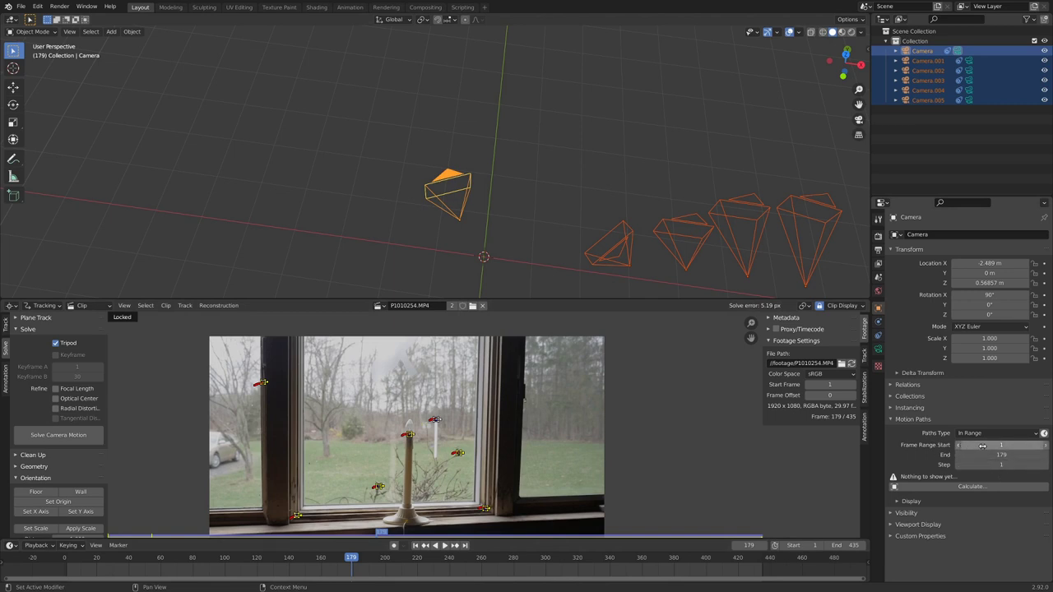
Calculate the camera's motion path over frames 1 to 179, frame the camera, and scrub back to frame 91.
{"action": "left_click", "coordinate": [945, 487]}
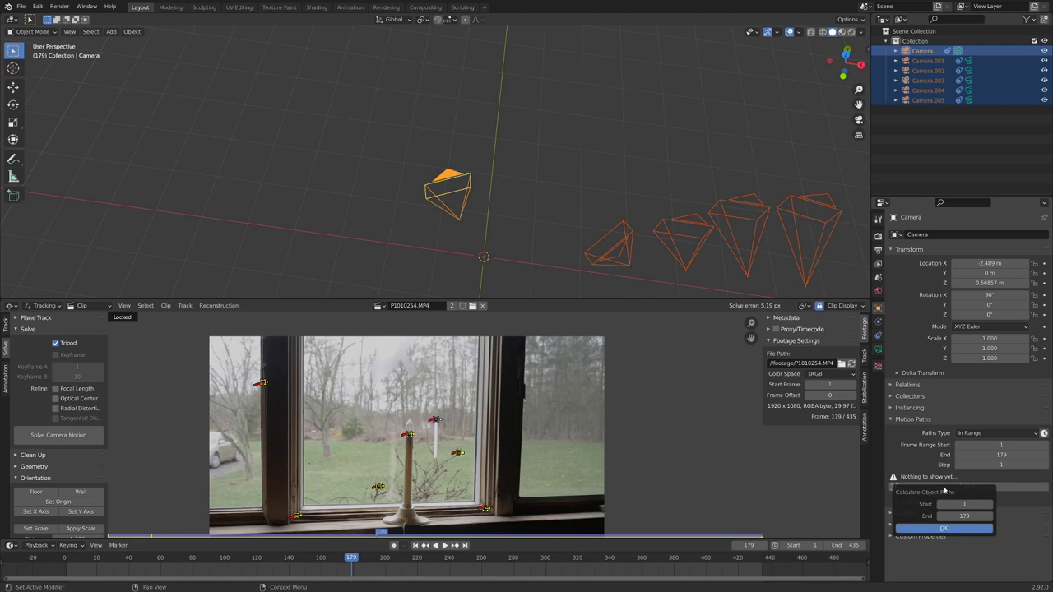
{"action": "left_click", "coordinate": [938, 529]}
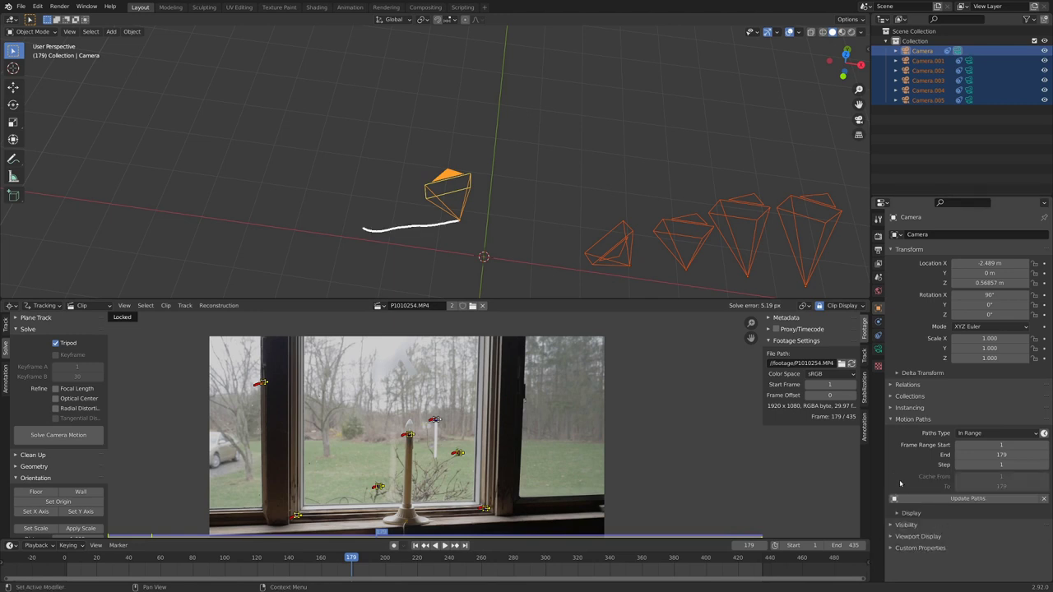
{"action": "key", "text": "KP_Decimal"}
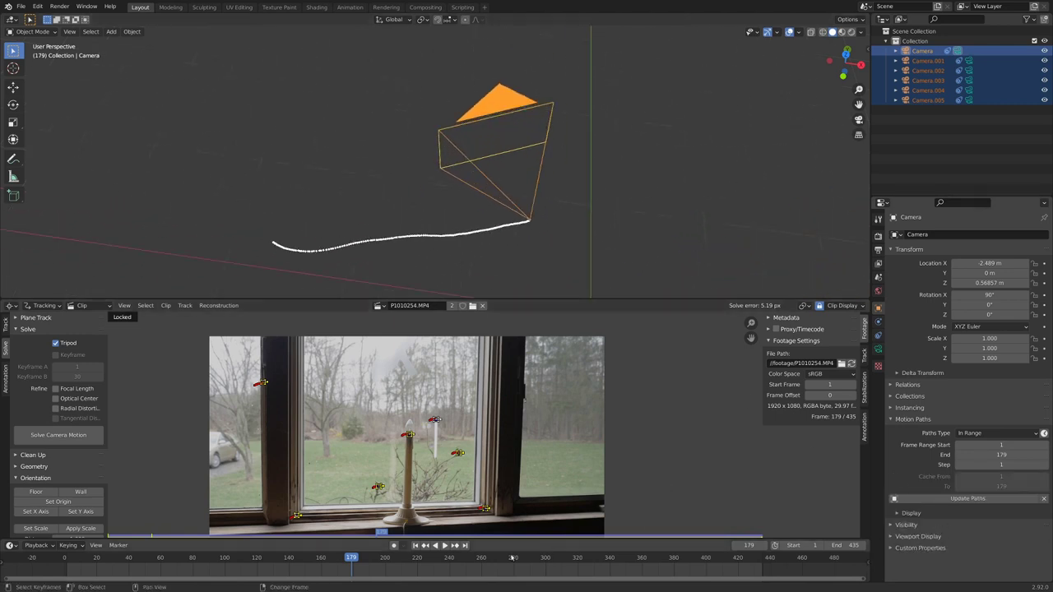
{"action": "left_click_drag", "start_coordinate": [512, 558], "coordinate": [210, 558]}
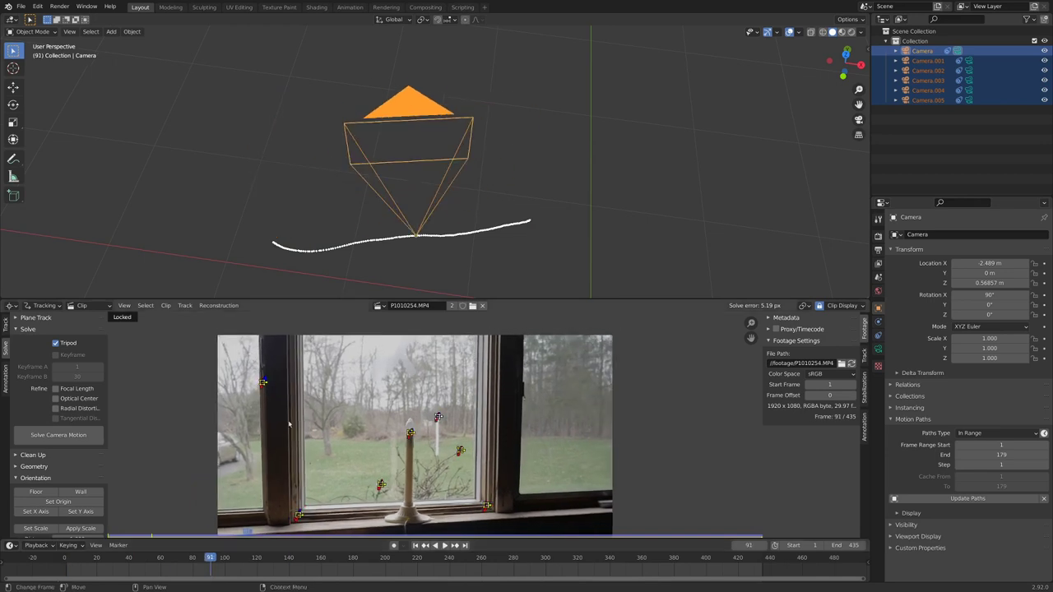
Maximize the 3D view, select only the solved camera, and play its animation while orbiting.
{"action": "scroll", "coordinate": [485, 184], "scroll_direction": "down", "scroll_amount": 3}
{"action": "key", "text": "ctrl+space"}
{"action": "scroll", "coordinate": [576, 291], "scroll_direction": "up", "scroll_amount": 3}
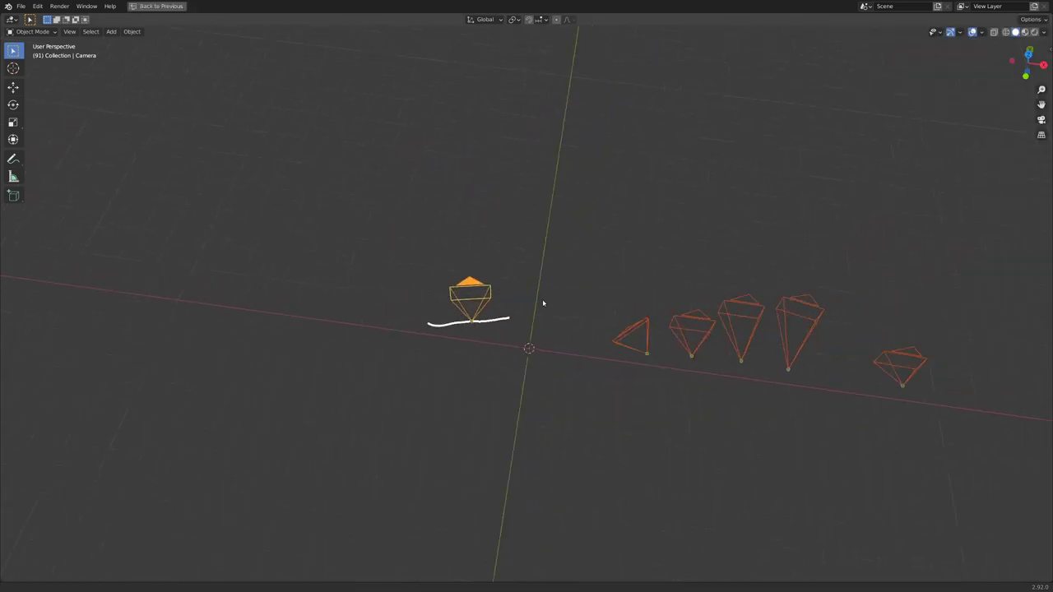
{"action": "scroll", "coordinate": [666, 309], "scroll_direction": "up", "scroll_amount": 2}
{"action": "middle_click_drag", "start_coordinate": [575, 380], "coordinate": [425, 358]}
{"action": "left_click", "coordinate": [442, 338]}
{"action": "key", "text": "space"}
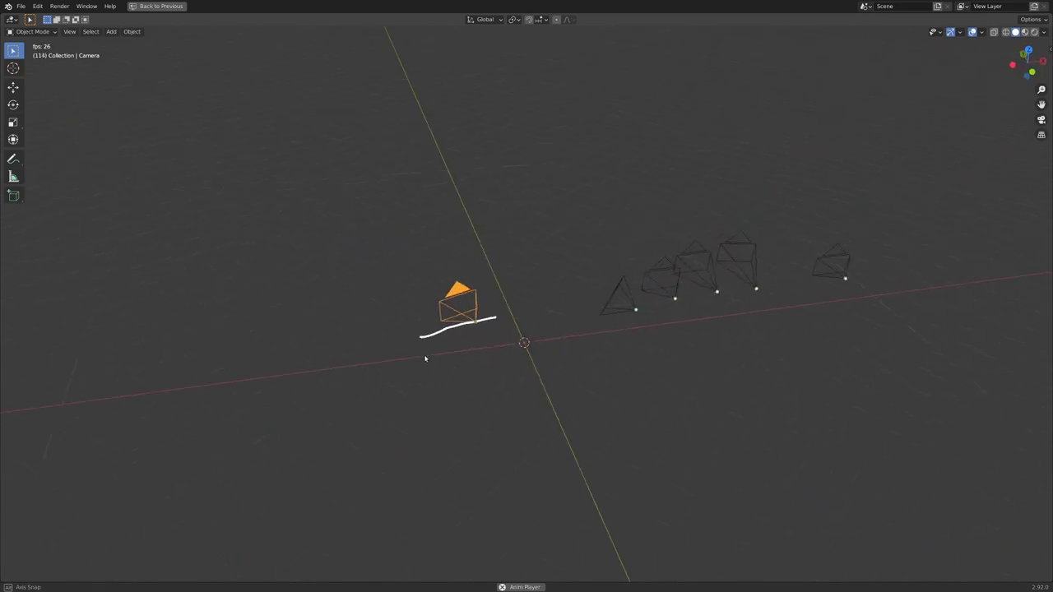
{"action": "middle_click_drag", "start_coordinate": [486, 322], "coordinate": [503, 311]}
{"action": "key", "text": "space"}
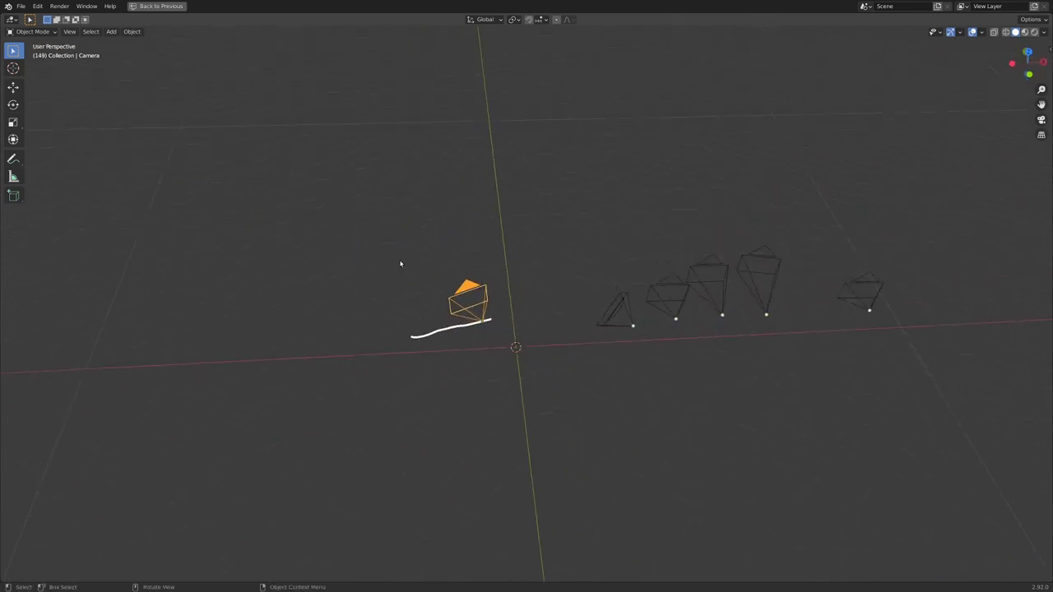
Switch to front orthographic view, select all cameras, and play the animation to compare them.
{"action": "middle_click_drag", "start_coordinate": [570, 294], "coordinate": [432, 320], "text": "shift"}
{"action": "key", "text": "KP_1"}
{"action": "key", "text": "a"}
{"action": "key", "text": "space"}
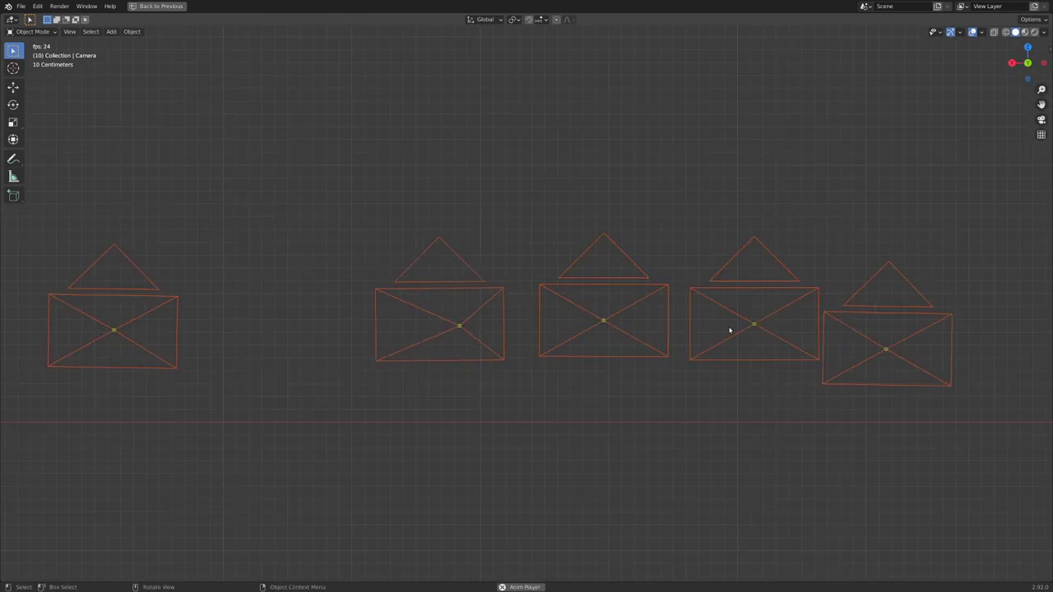